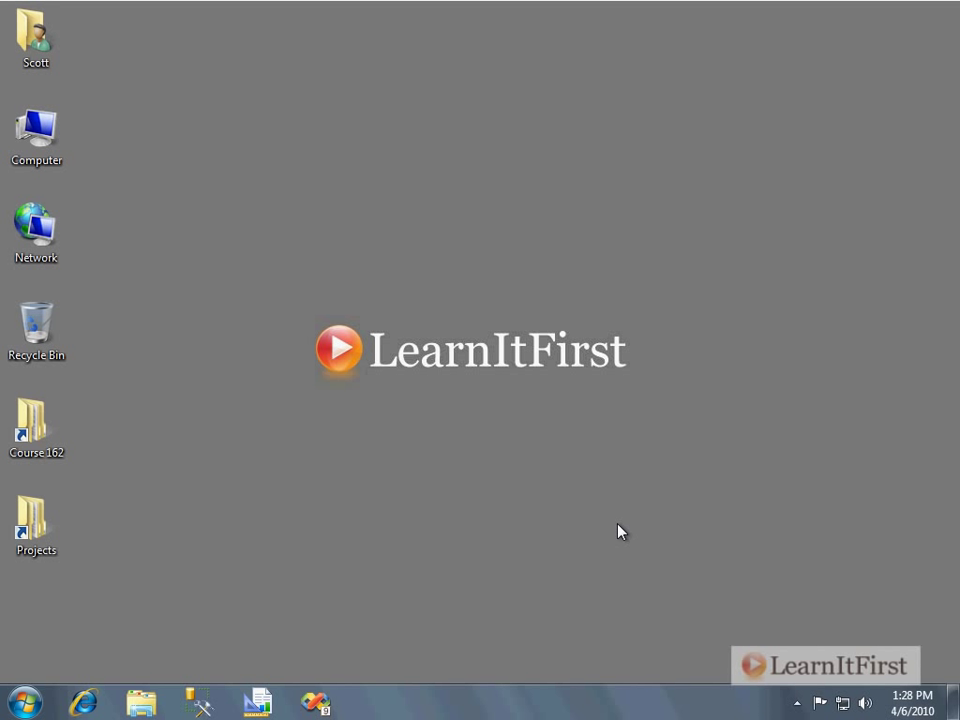
Step: Launch Report Builder and open Ch05_Report_Template.rdl from C:\Course 162\Course Files\Chapter05
click(262, 706)
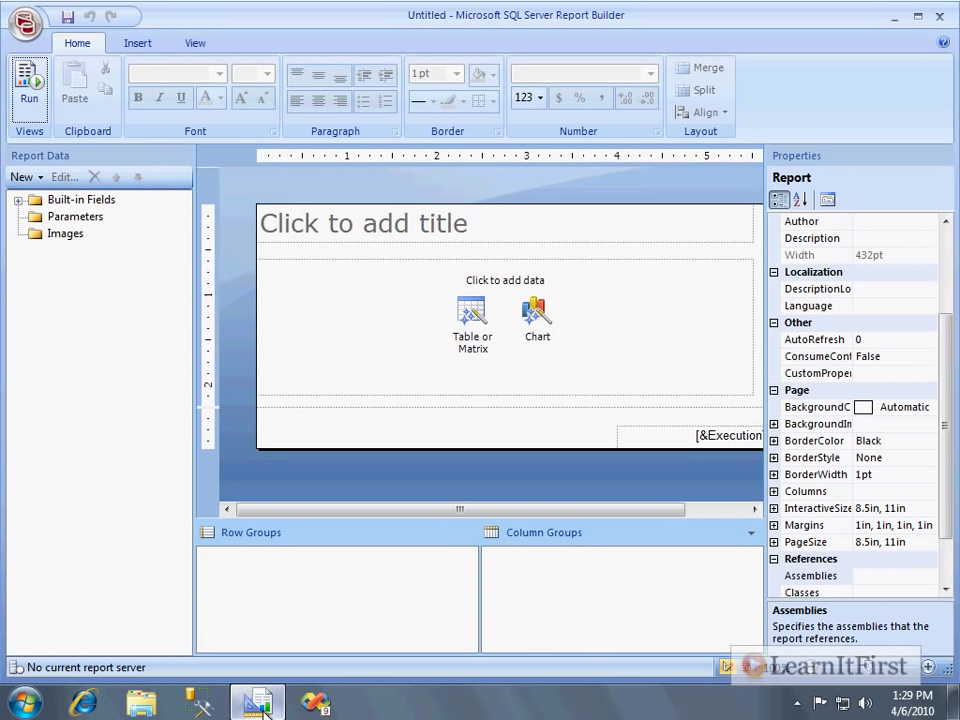
click(28, 26)
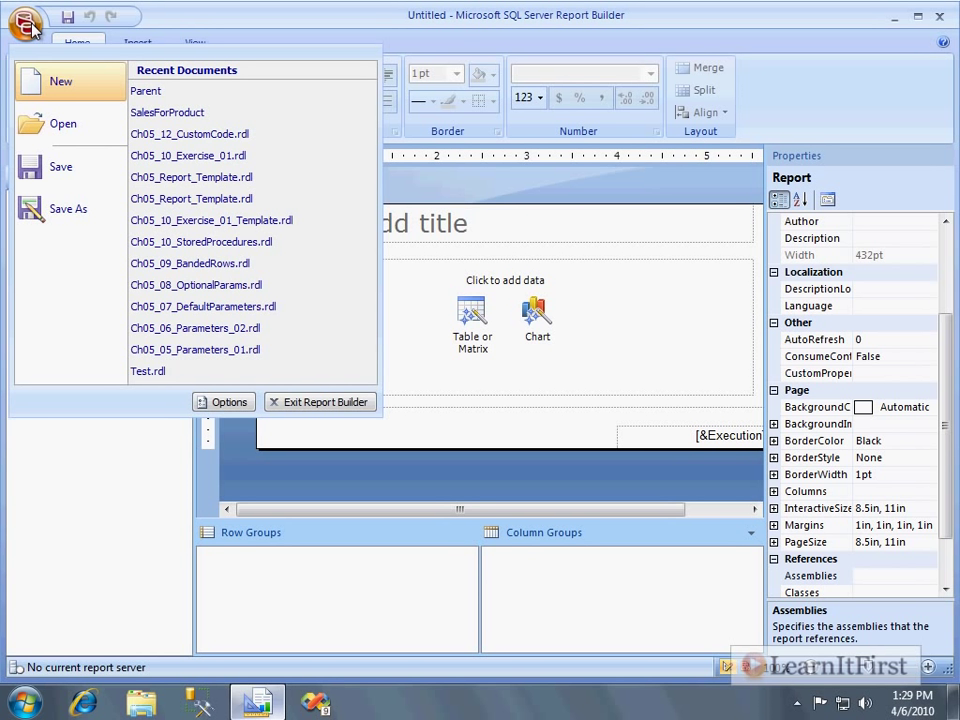
click(86, 134)
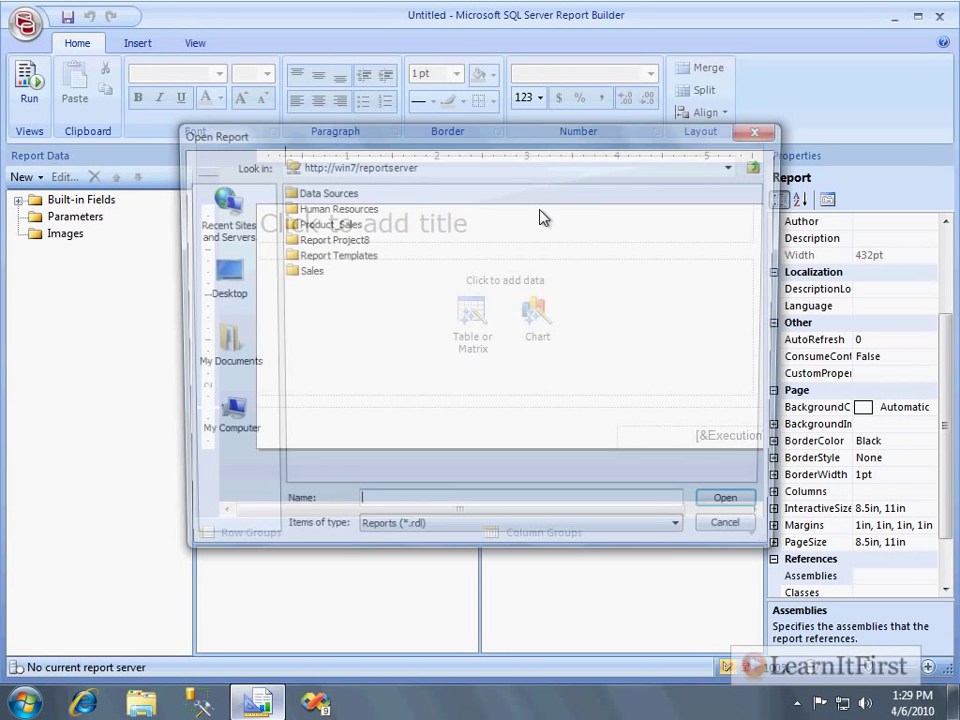
click(219, 420)
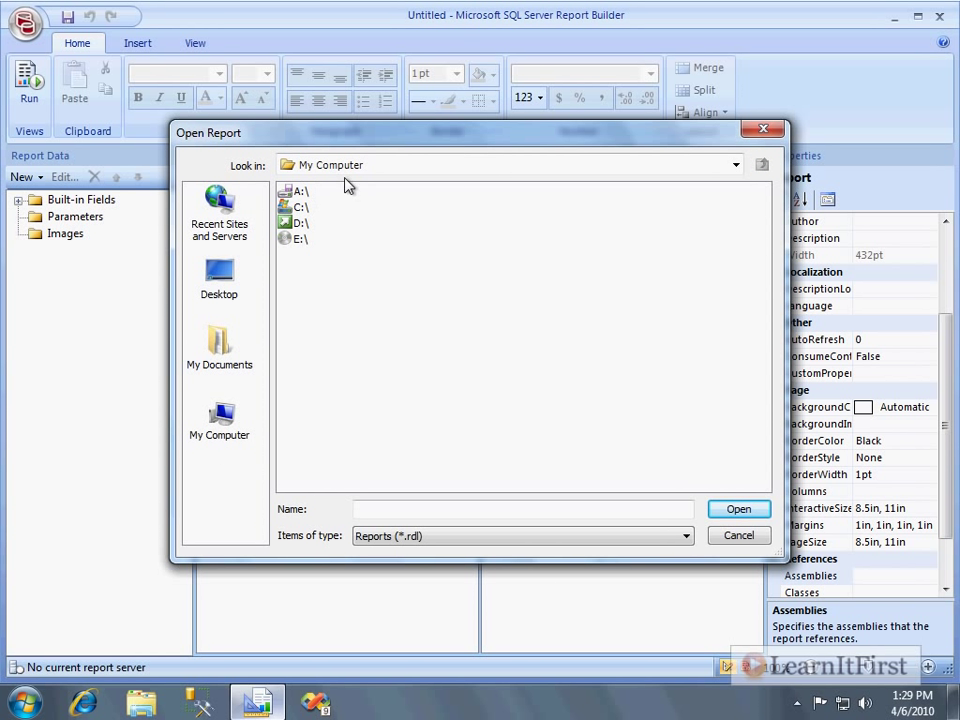
double_click(300, 205)
double_click(311, 190)
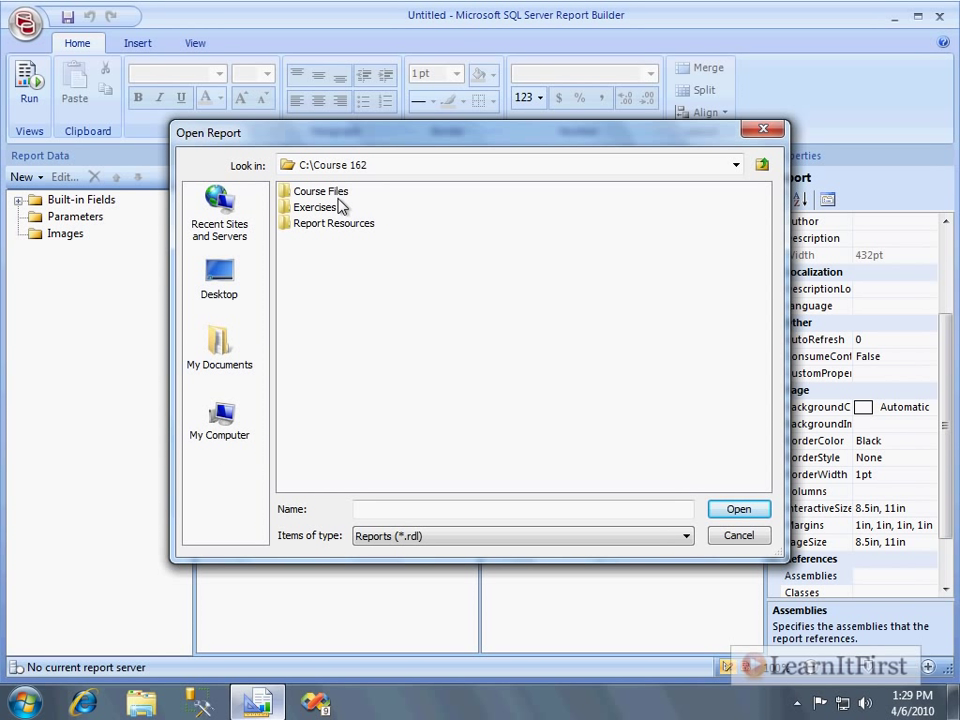
double_click(330, 192)
double_click(320, 225)
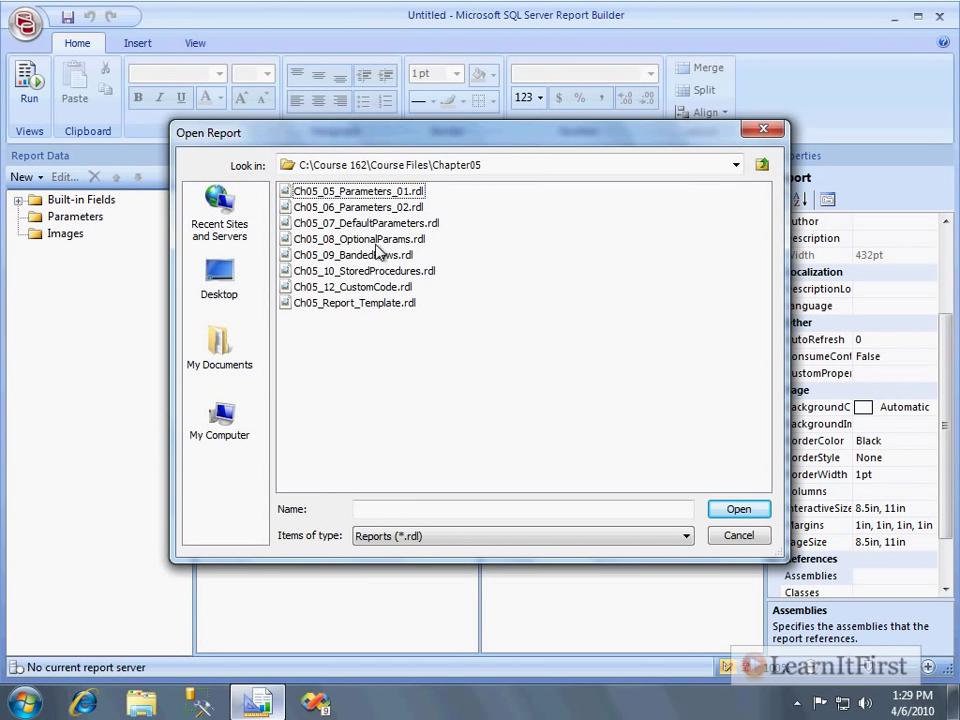
double_click(235, 406)
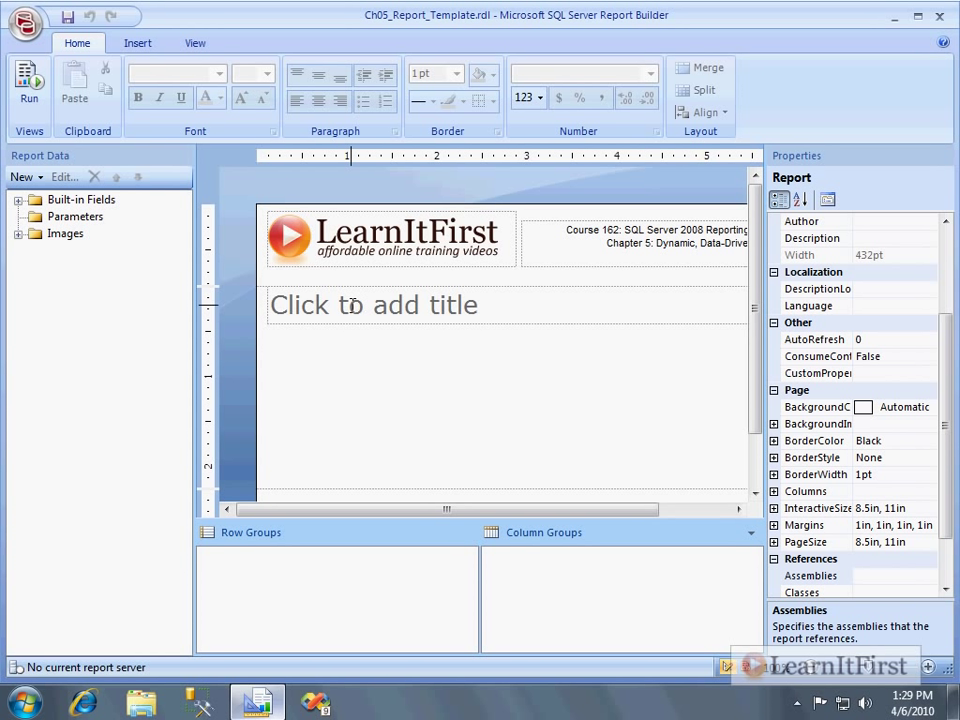
Step: Hide the Properties pane from the View tab
click(195, 43)
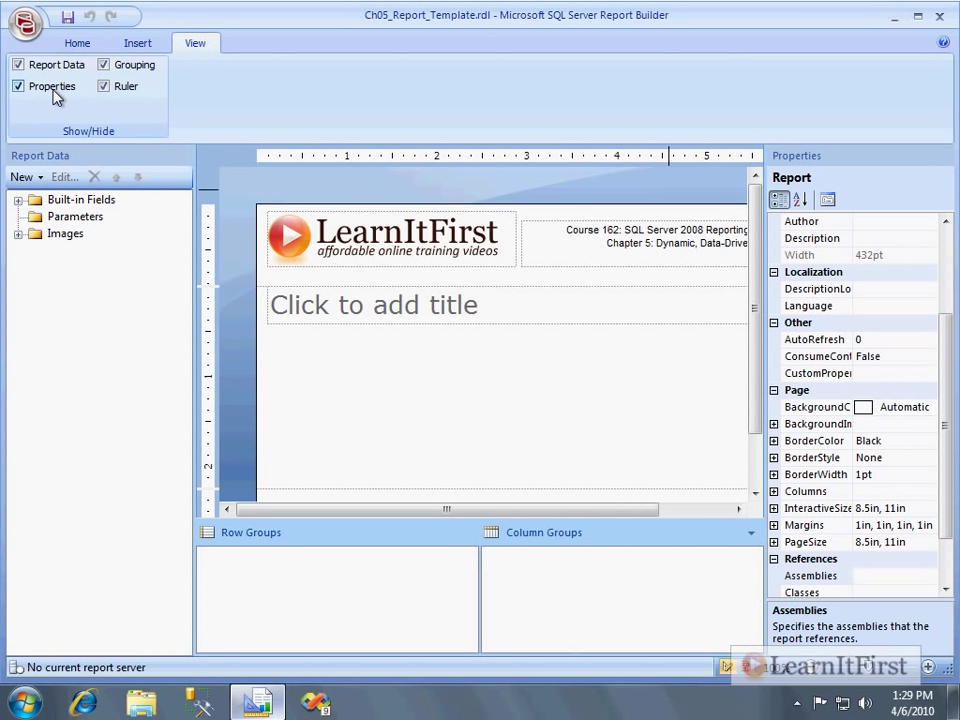
click(18, 86)
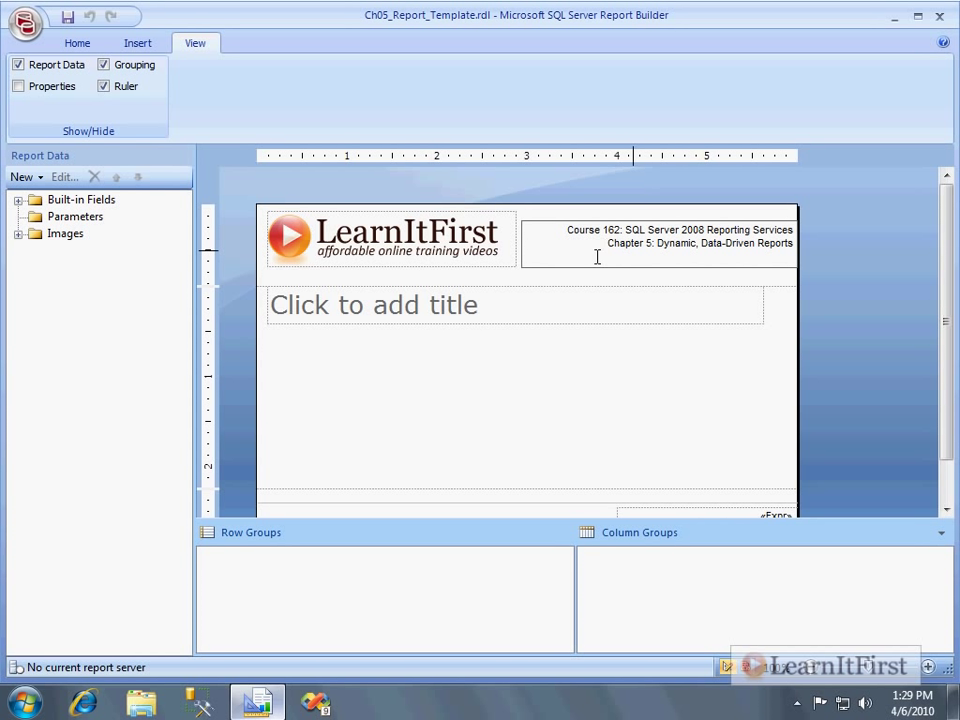
click(456, 251)
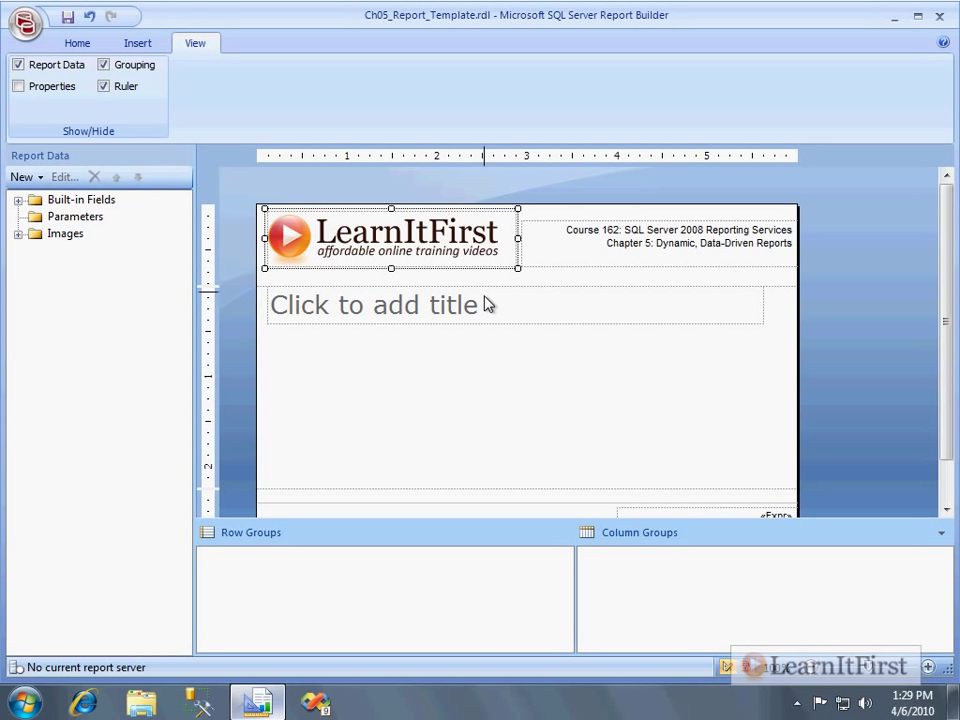
scroll(840, 386, down, 1)
click(857, 381)
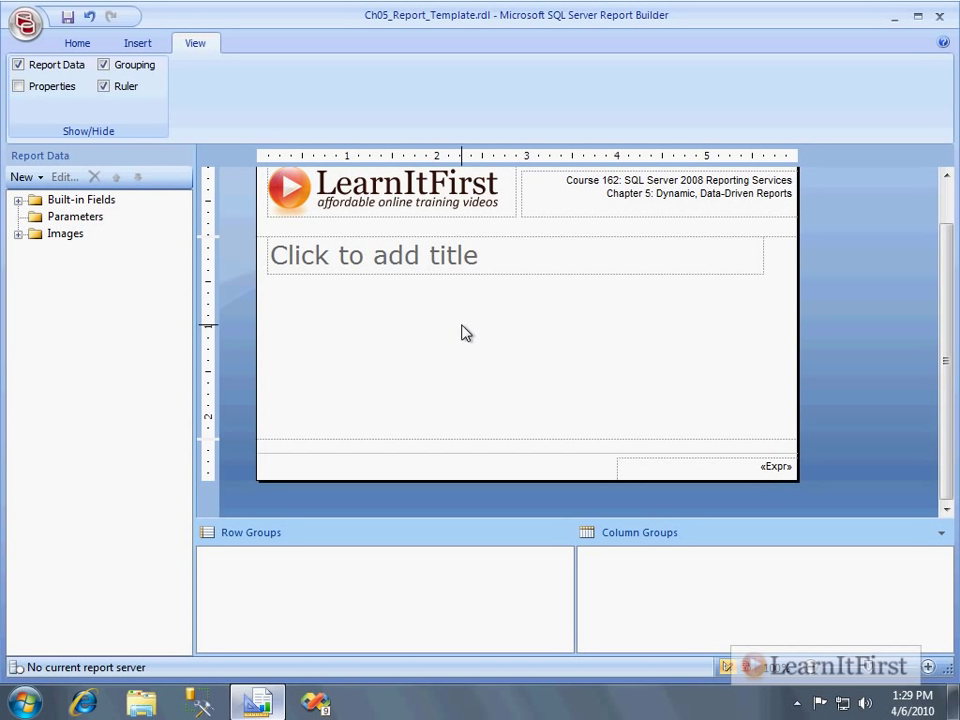
Step: Drag the Course 162 / Chapter 5 header text box's bottom edge up to shorten it
click(607, 195)
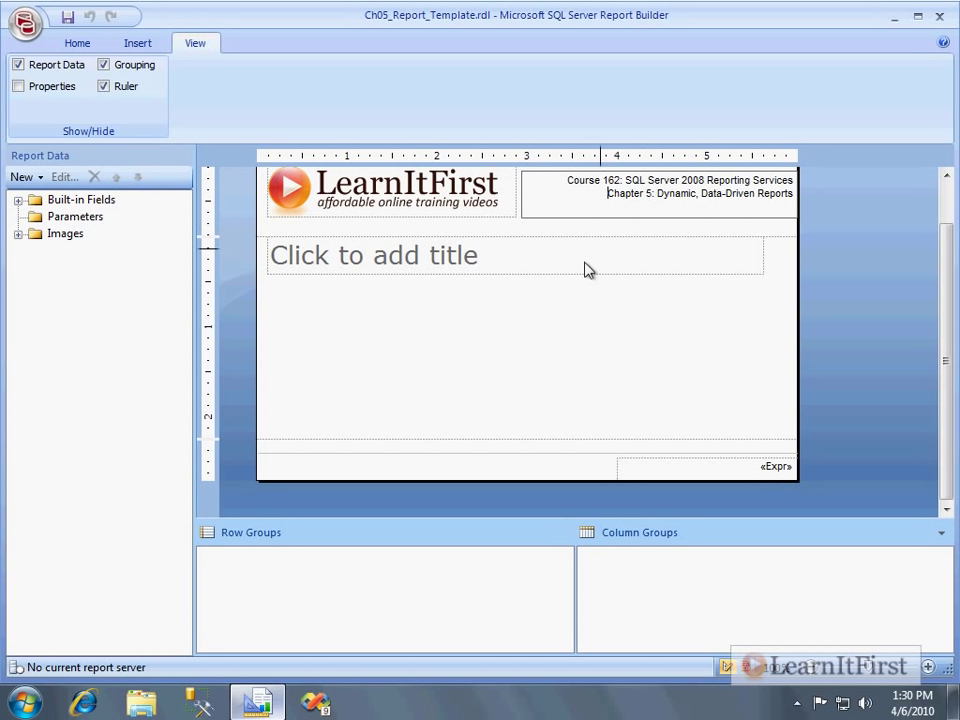
click(588, 271)
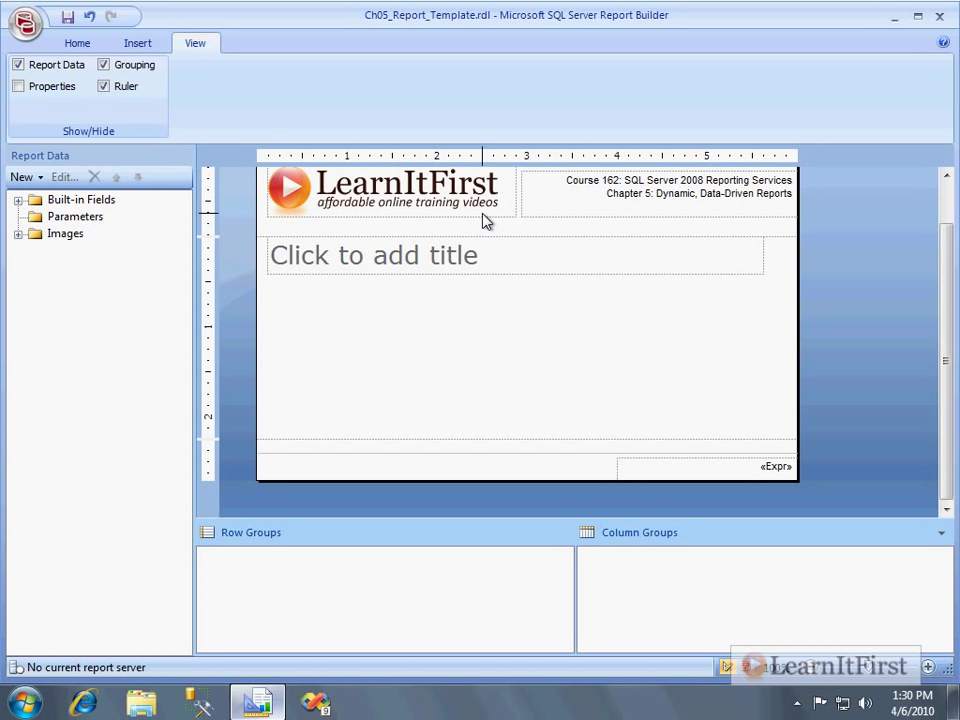
click(651, 219)
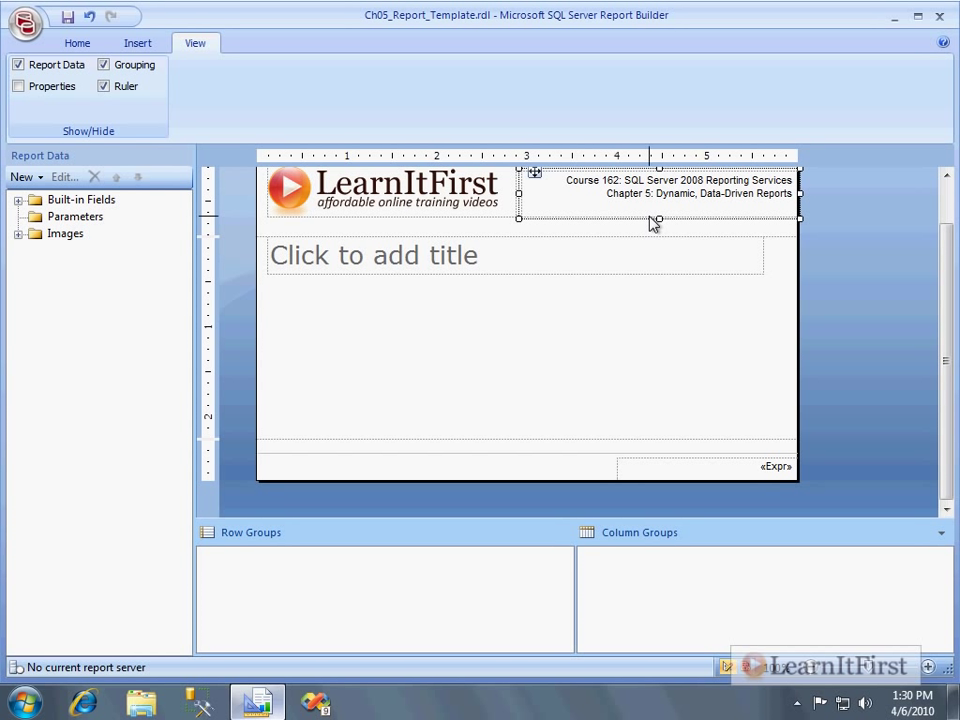
drag(665, 219, 662, 203)
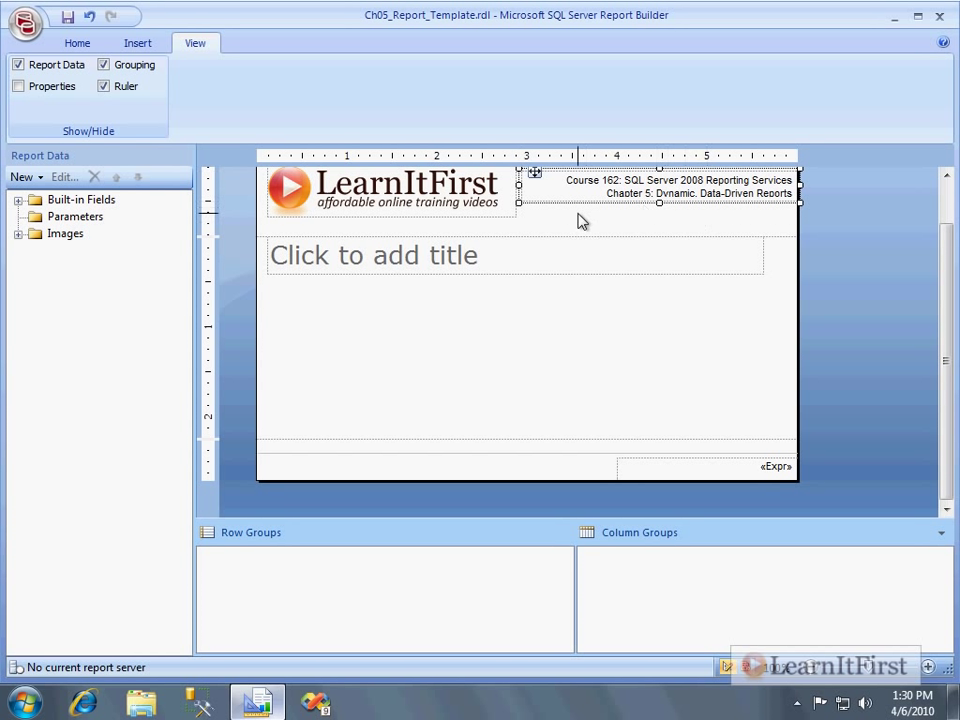
Step: Draw a new text box just below the Chapter 5 header line
click(146, 44)
click(236, 100)
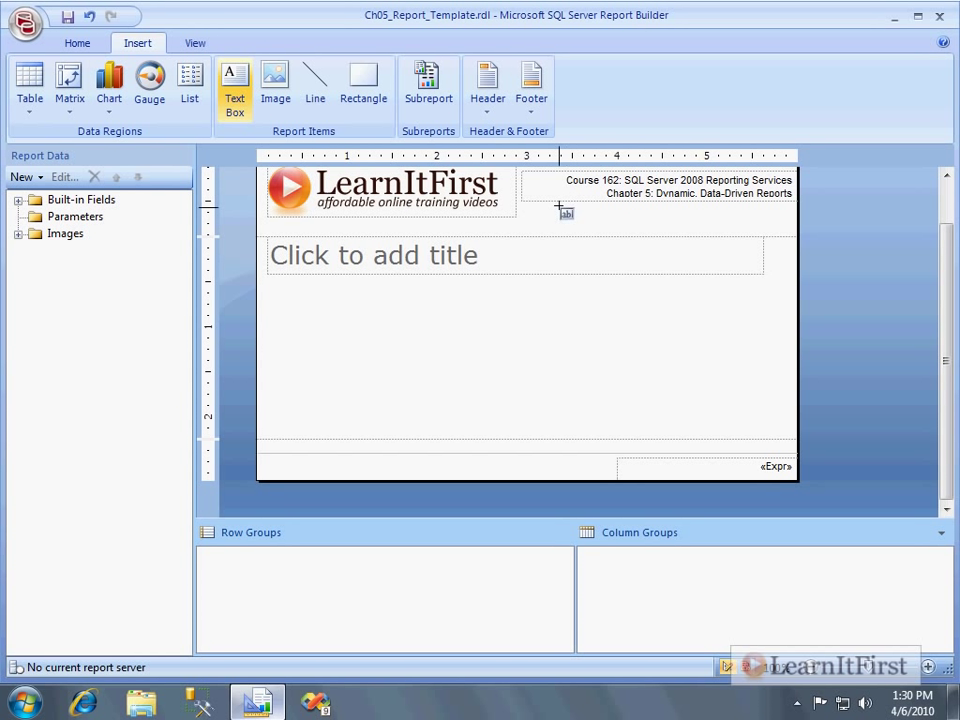
drag(573, 205, 794, 217)
click(523, 235)
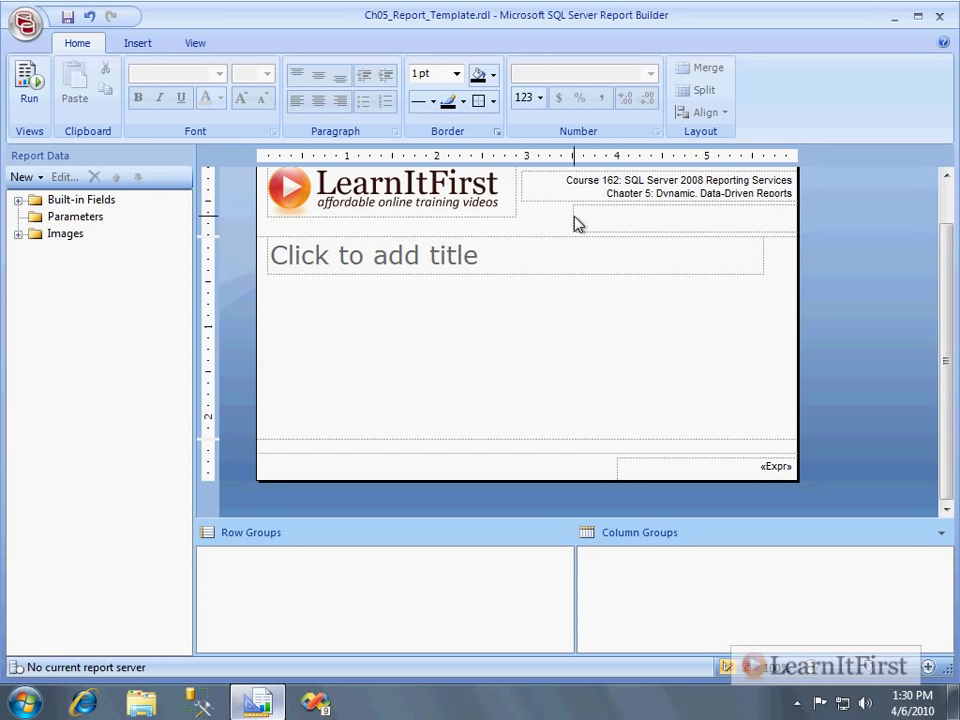
click(572, 217)
drag(586, 205, 586, 194)
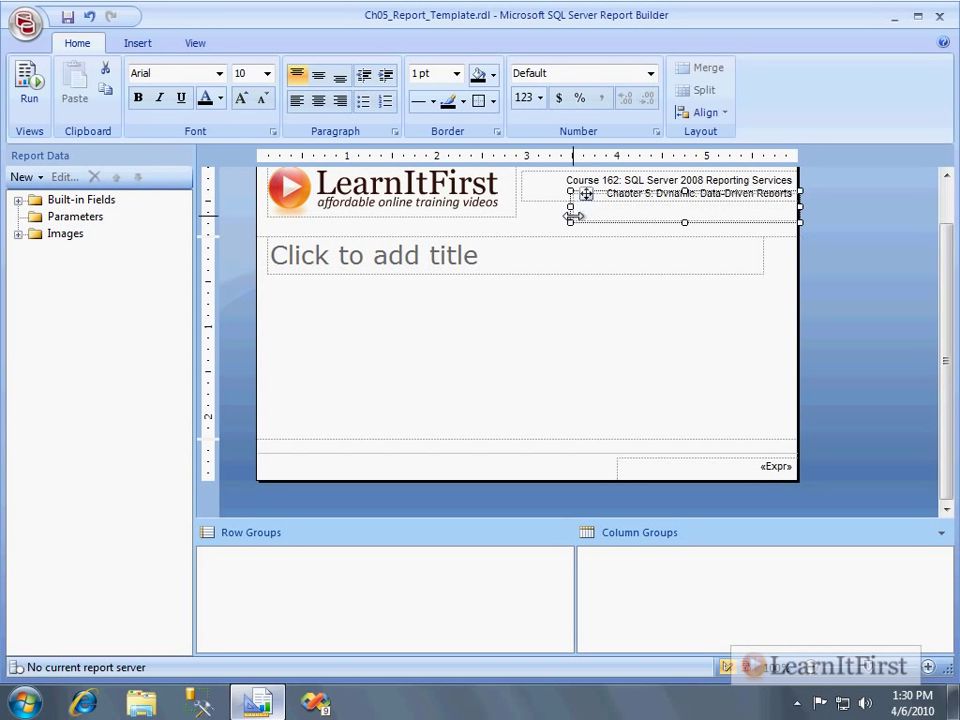
drag(685, 191, 685, 204)
click(630, 215)
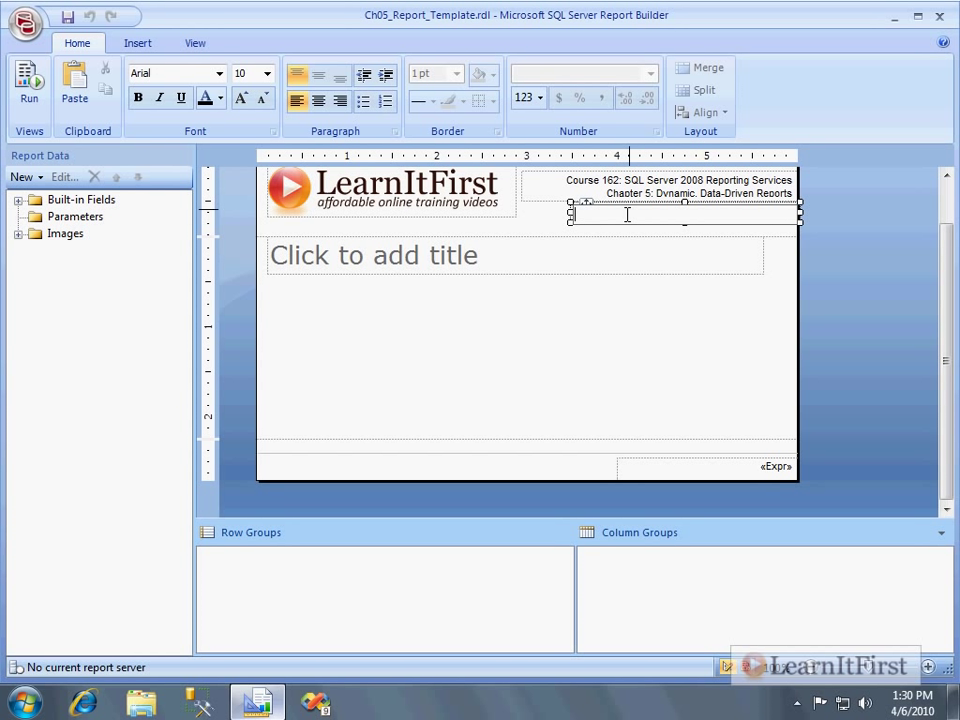
text(http://www.learnitfirst.com)
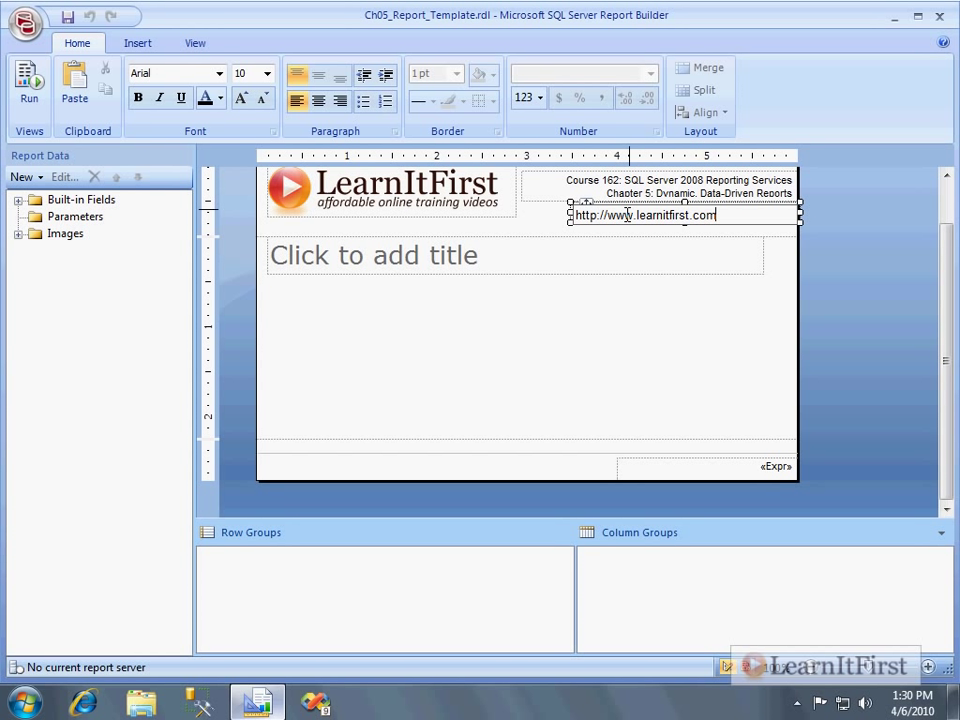
key(ctrl+a)
click(267, 73)
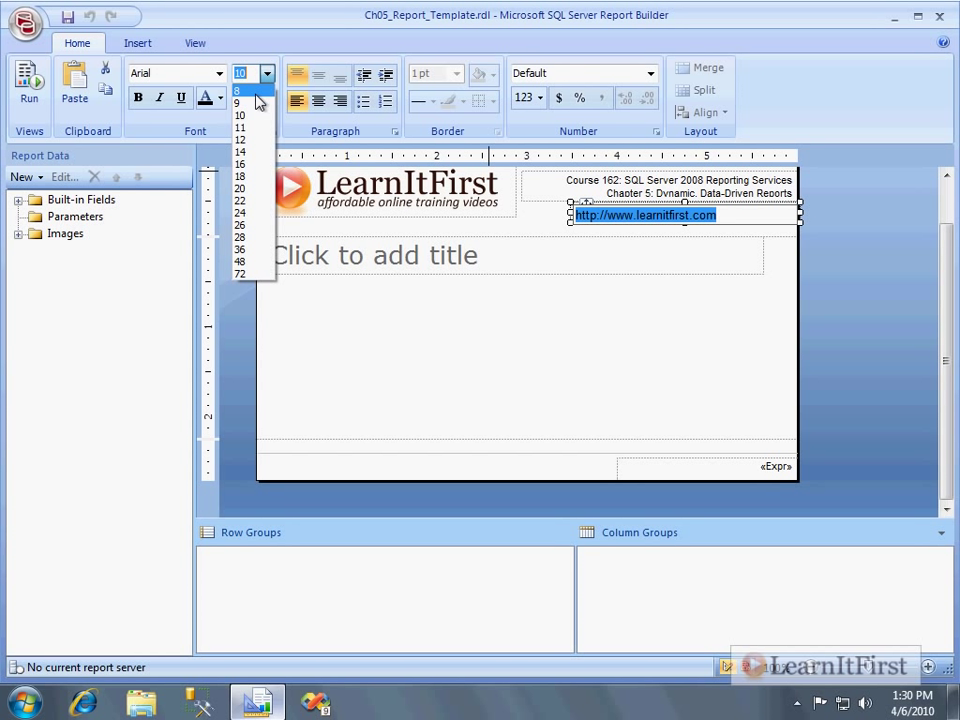
click(252, 86)
click(340, 101)
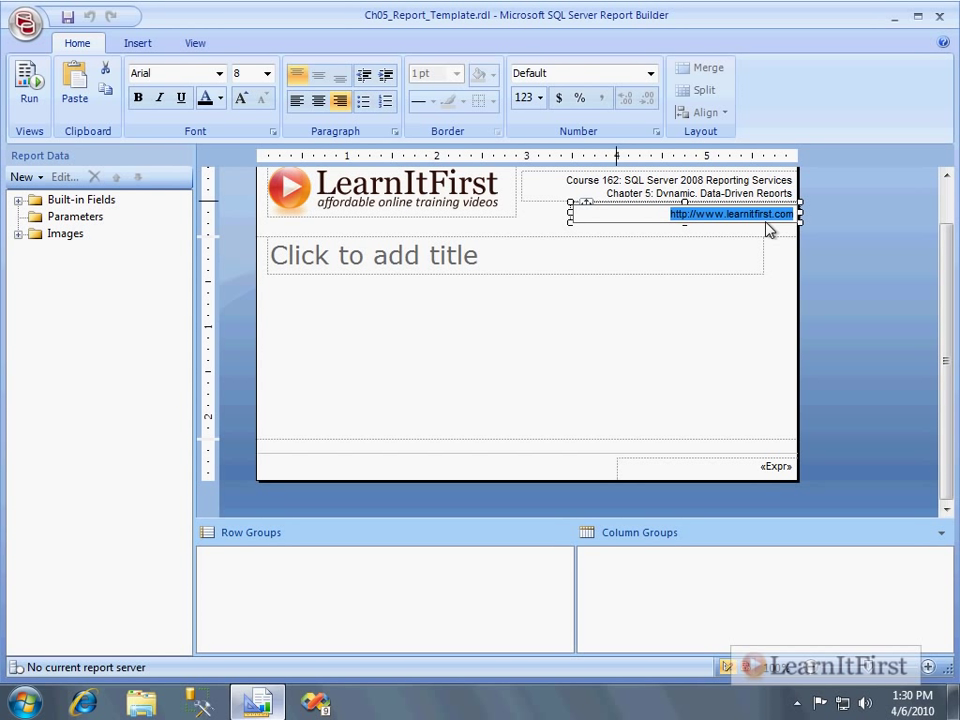
click(848, 216)
Step: Make the URL text box slightly taller and run the report preview
click(684, 216)
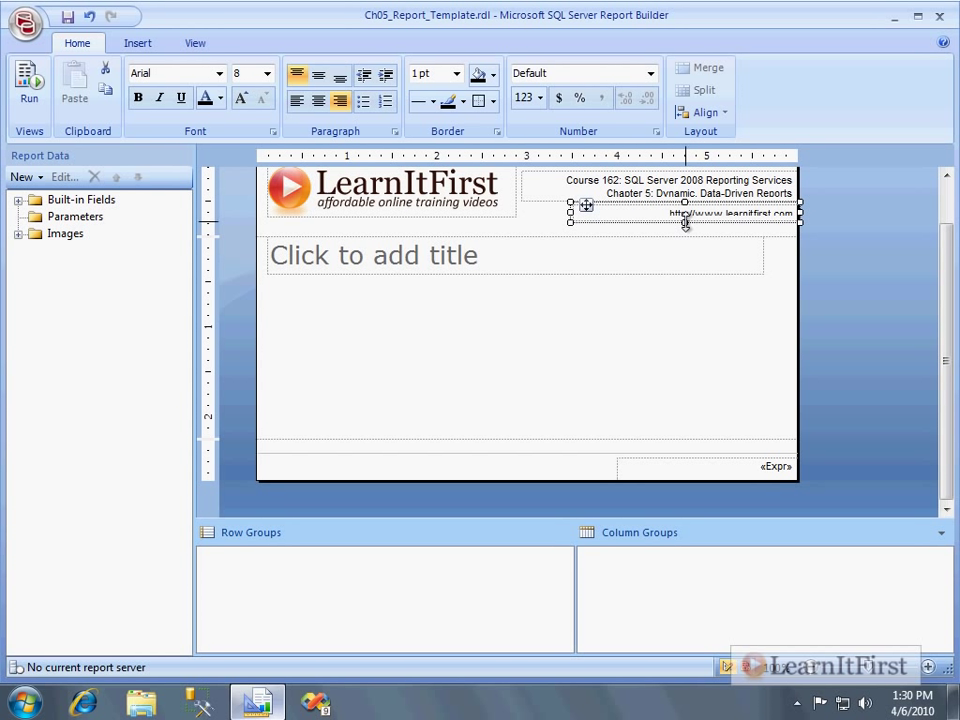
drag(684, 227, 684, 229)
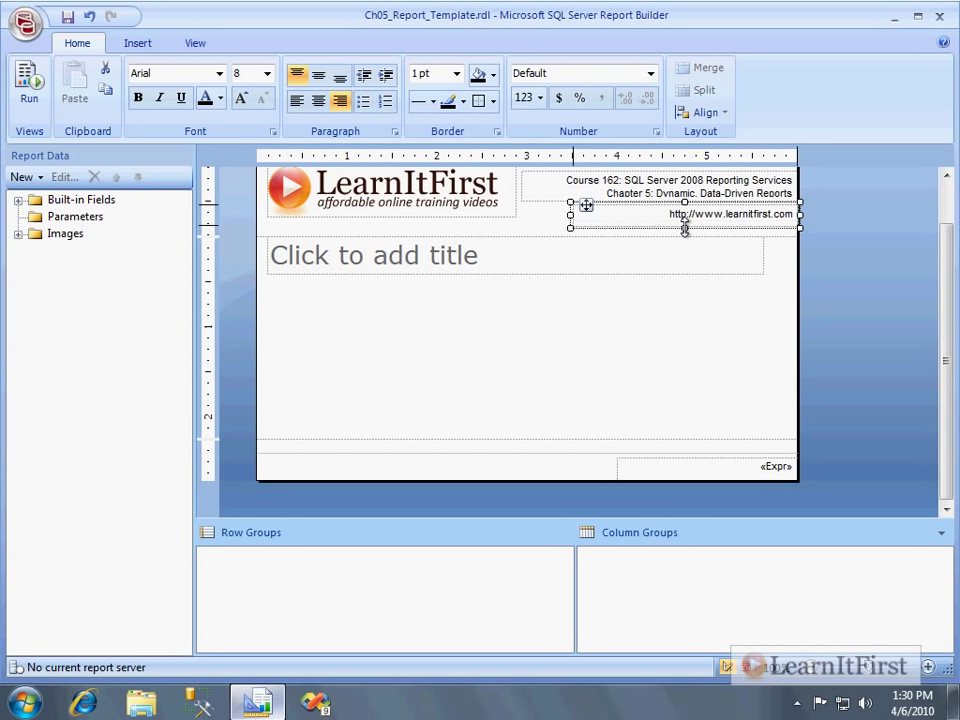
click(864, 234)
key(F5)
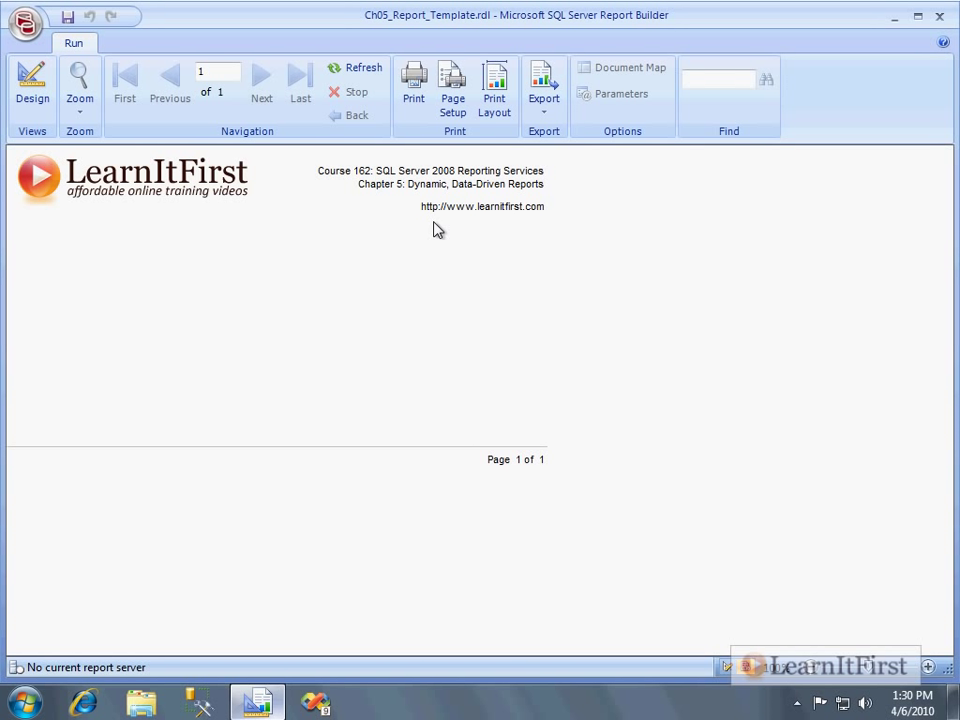
Step: Back in design, adjust the URL text box's height and top edge
click(31, 112)
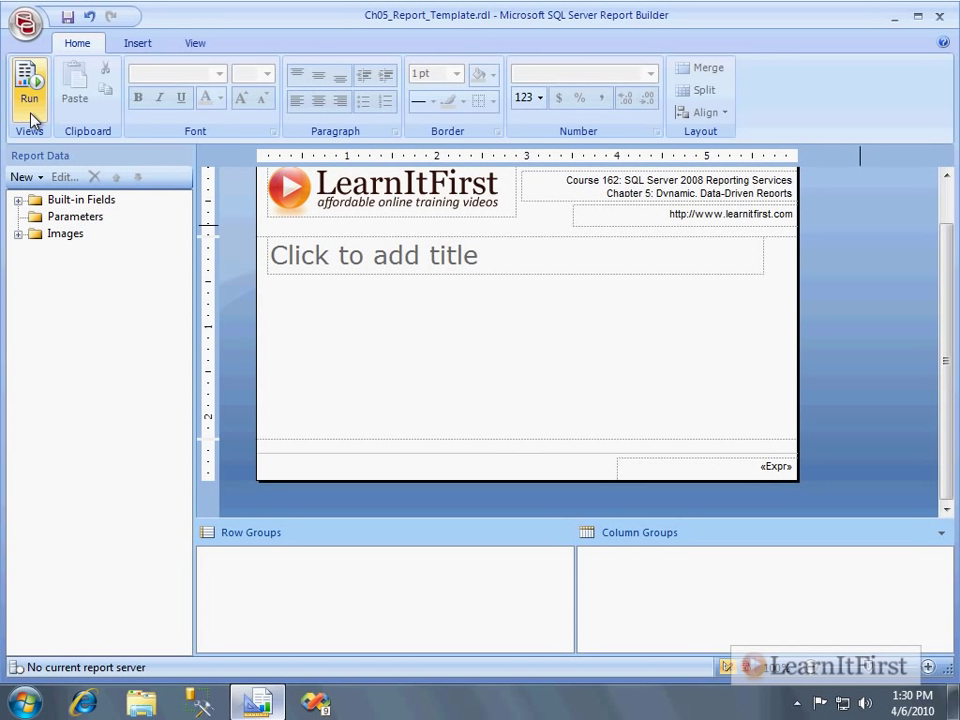
click(700, 220)
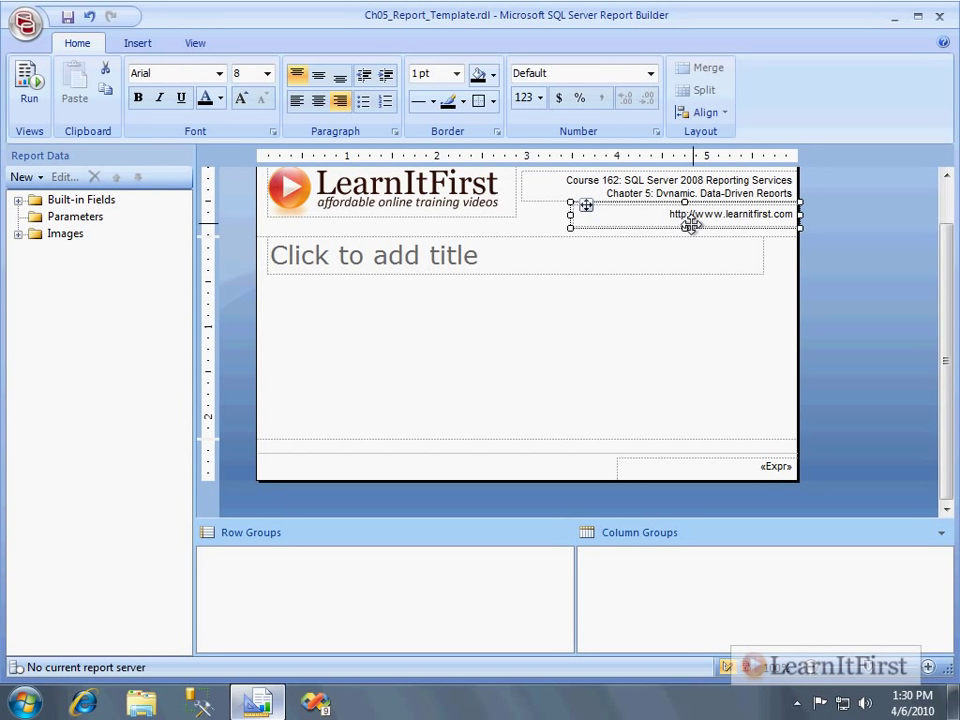
drag(687, 229, 686, 229)
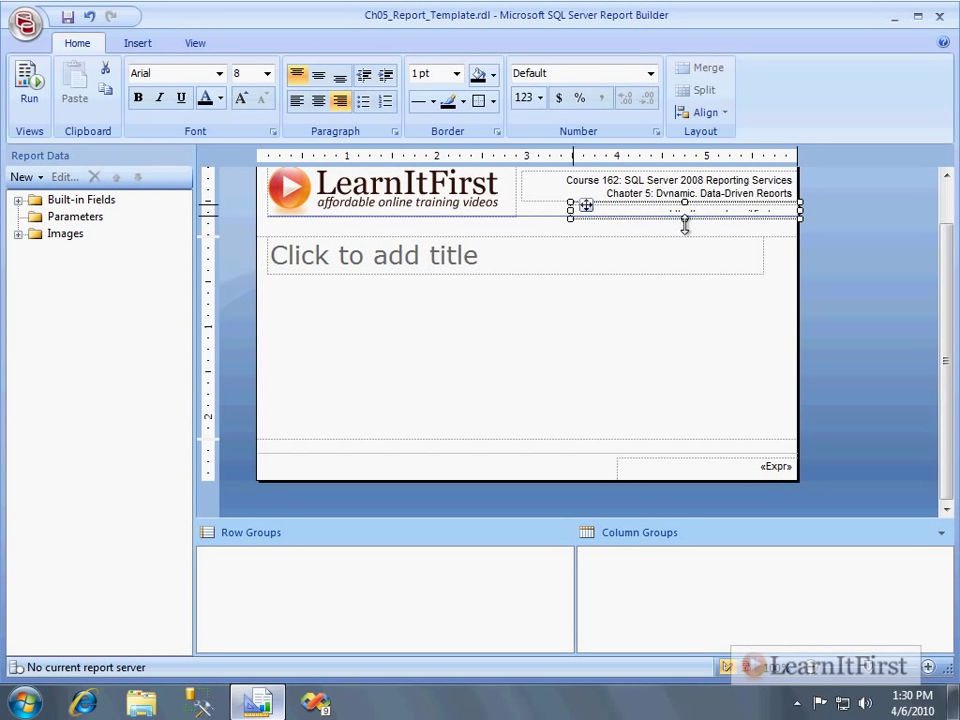
drag(684, 222, 683, 229)
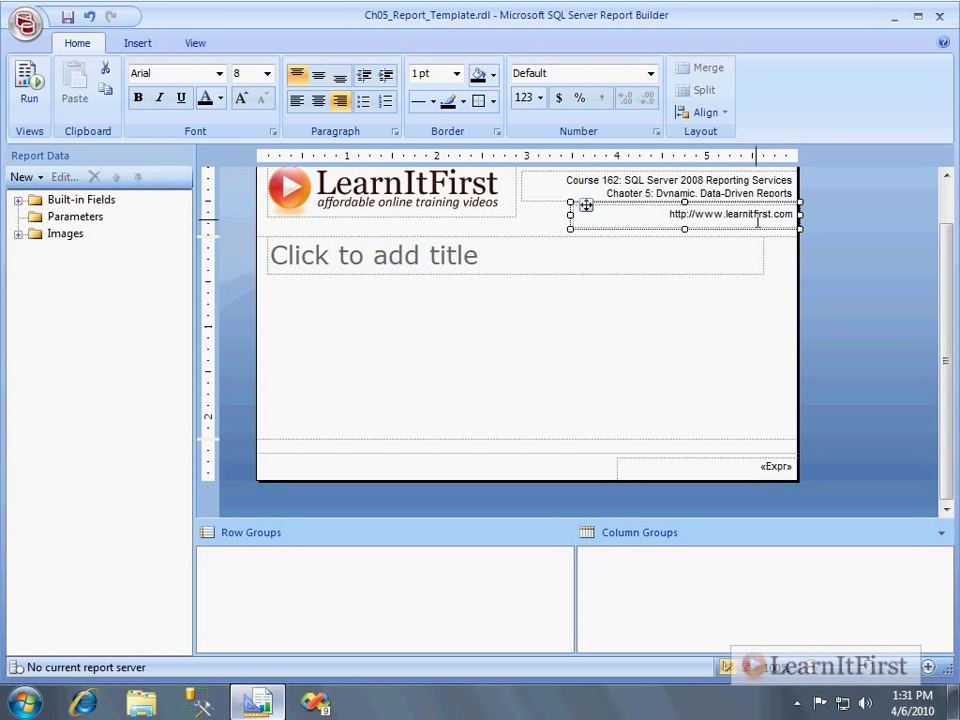
mouse_move(684, 202)
mouse_down()
mouse_move(690, 212)
mouse_move(685, 203)
mouse_up()
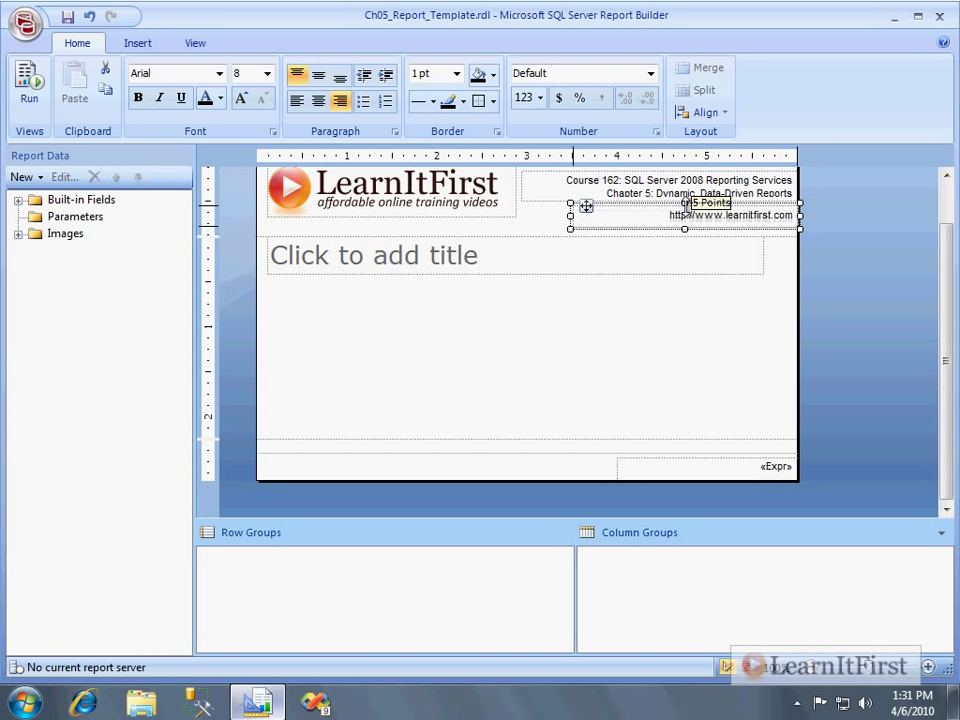
click(859, 248)
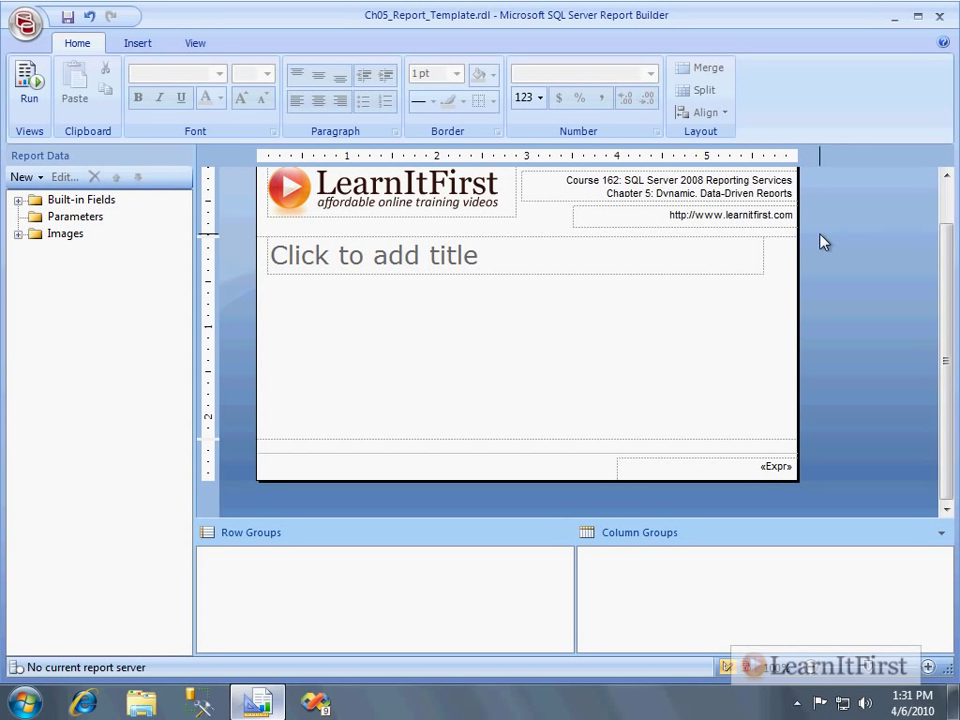
Step: Narrow the URL text box from its left side and select its text
click(782, 222)
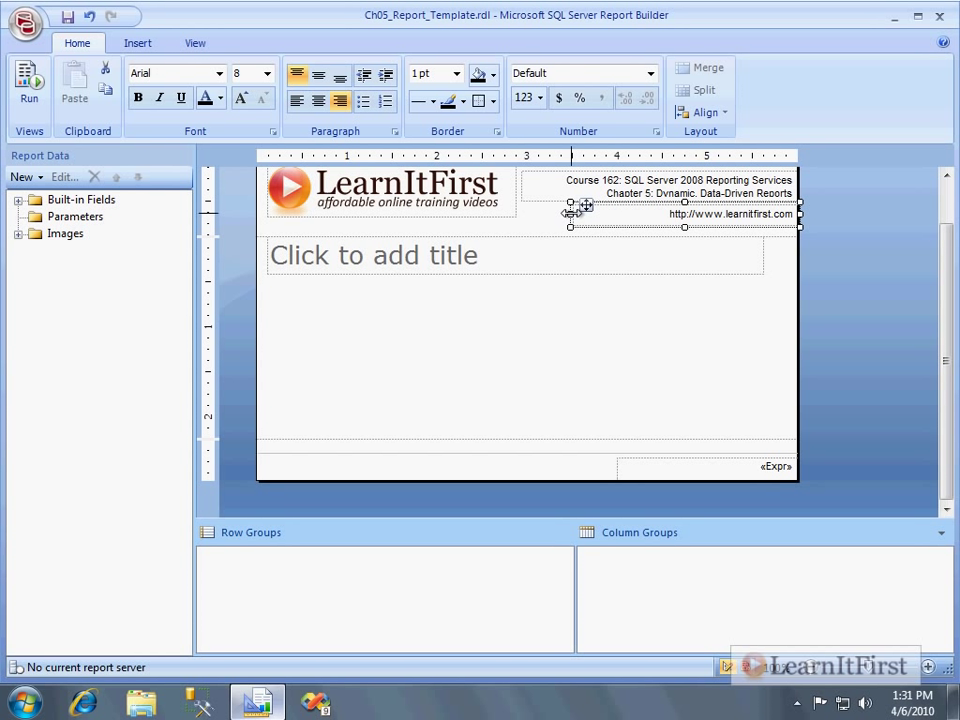
drag(571, 214, 673, 207)
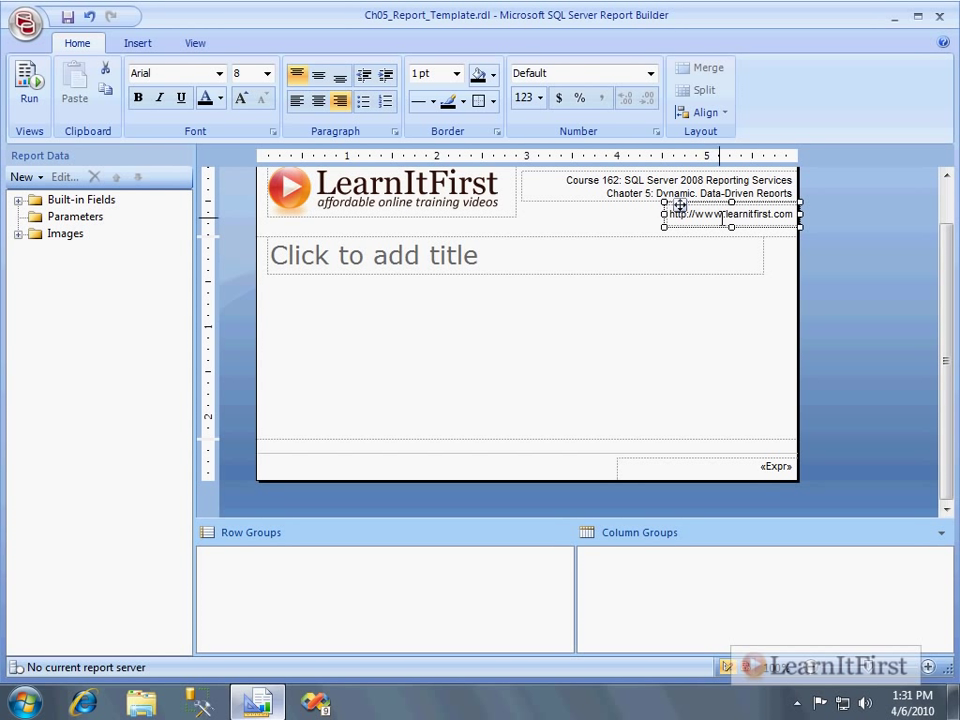
double_click(715, 215)
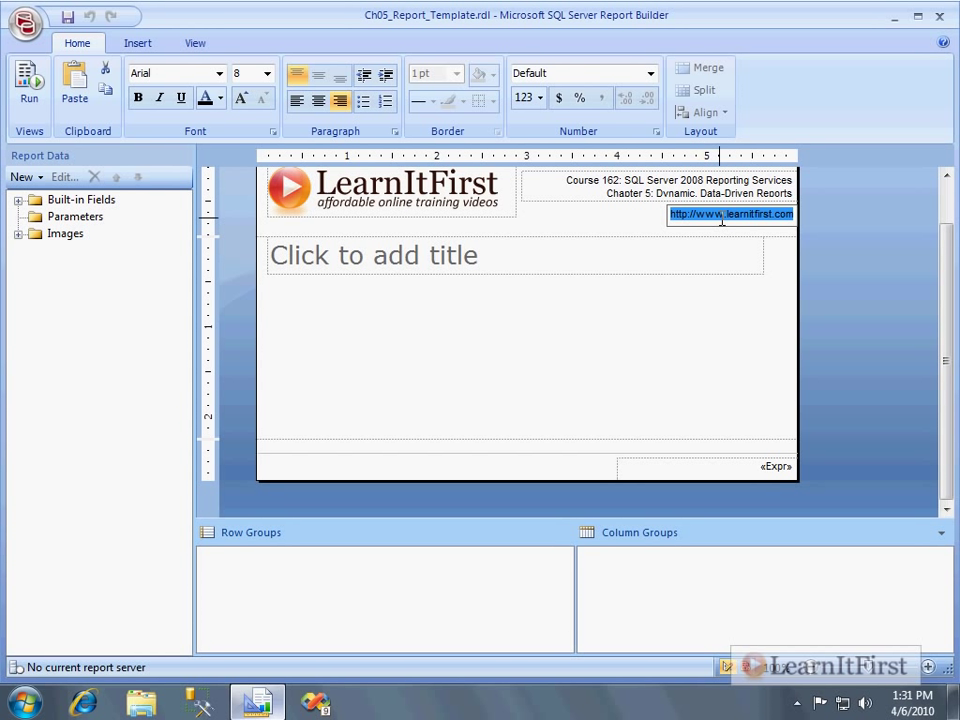
Step: Show the Properties pane and open the URL text's Action setting, currently None
click(196, 44)
click(46, 87)
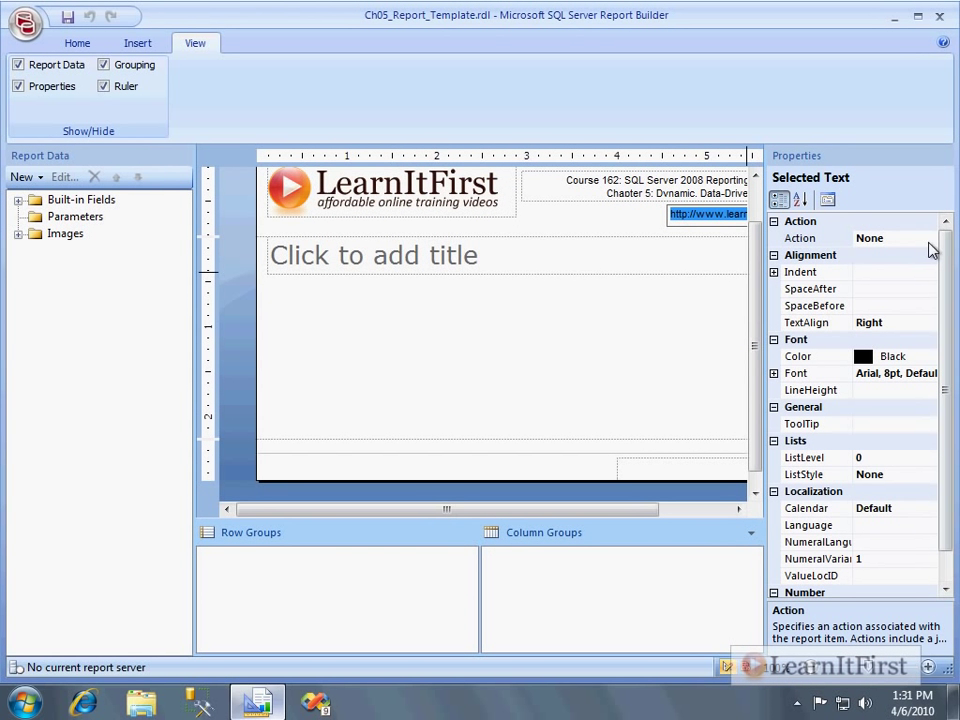
click(903, 335)
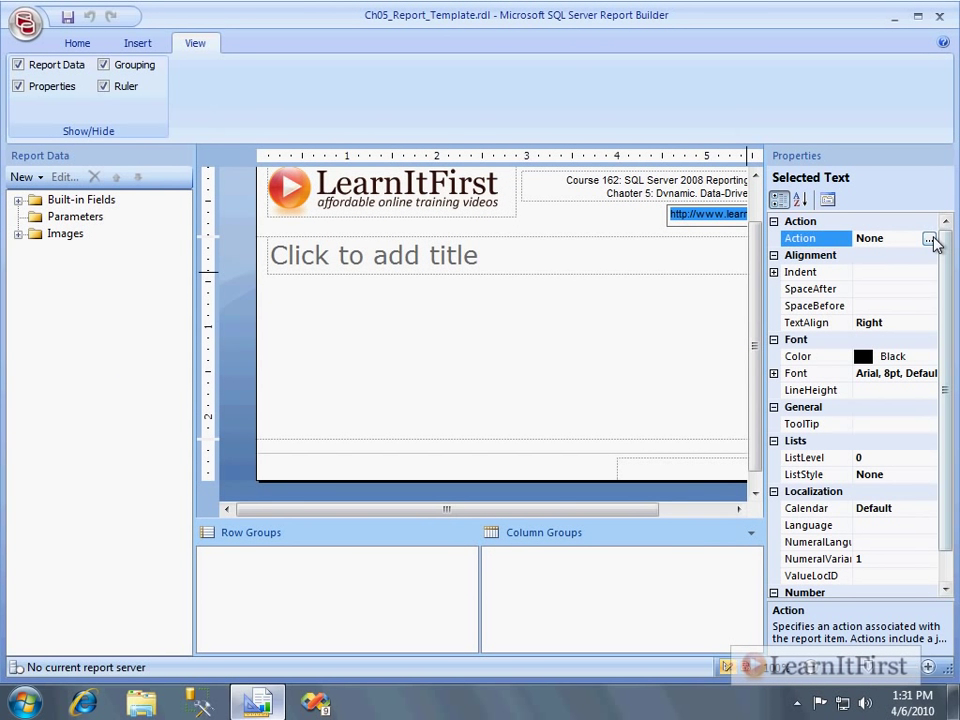
click(929, 240)
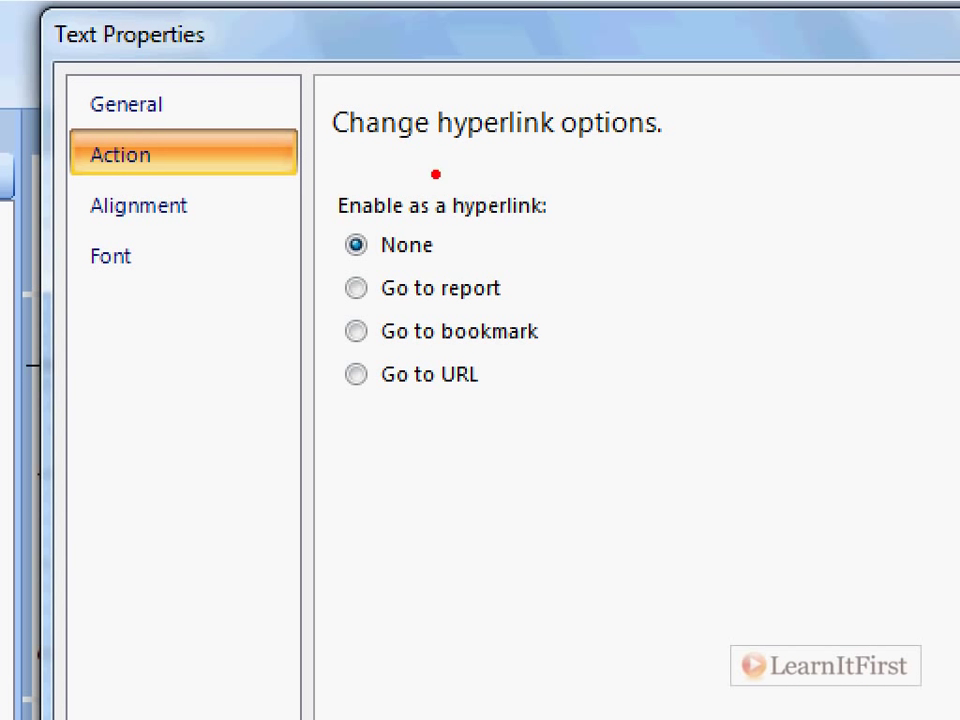
drag(466, 228, 547, 230)
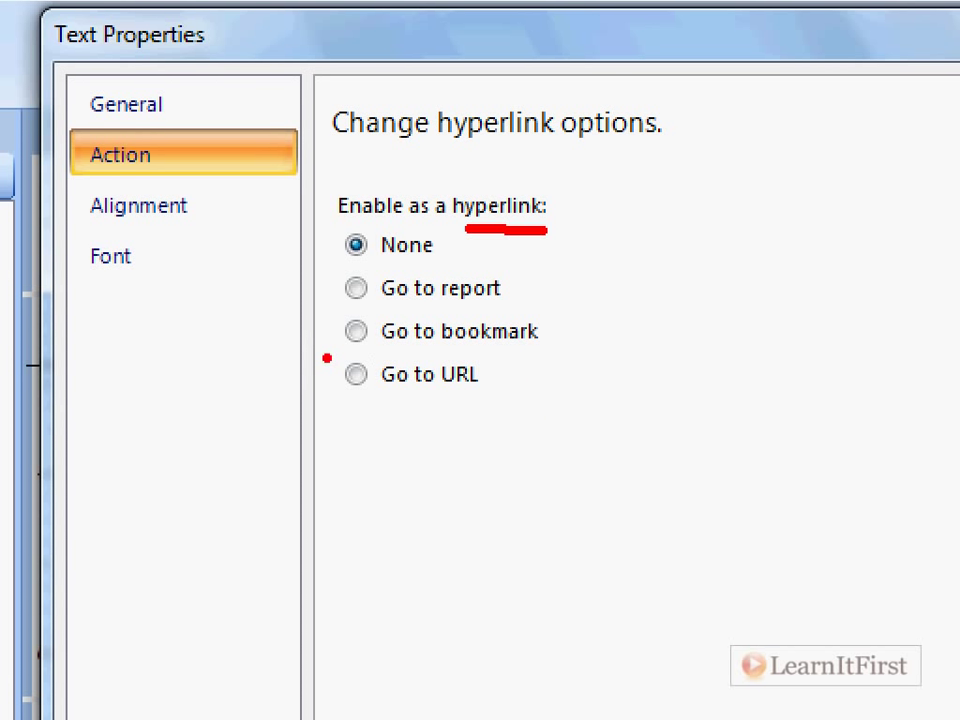
drag(356, 373, 356, 382)
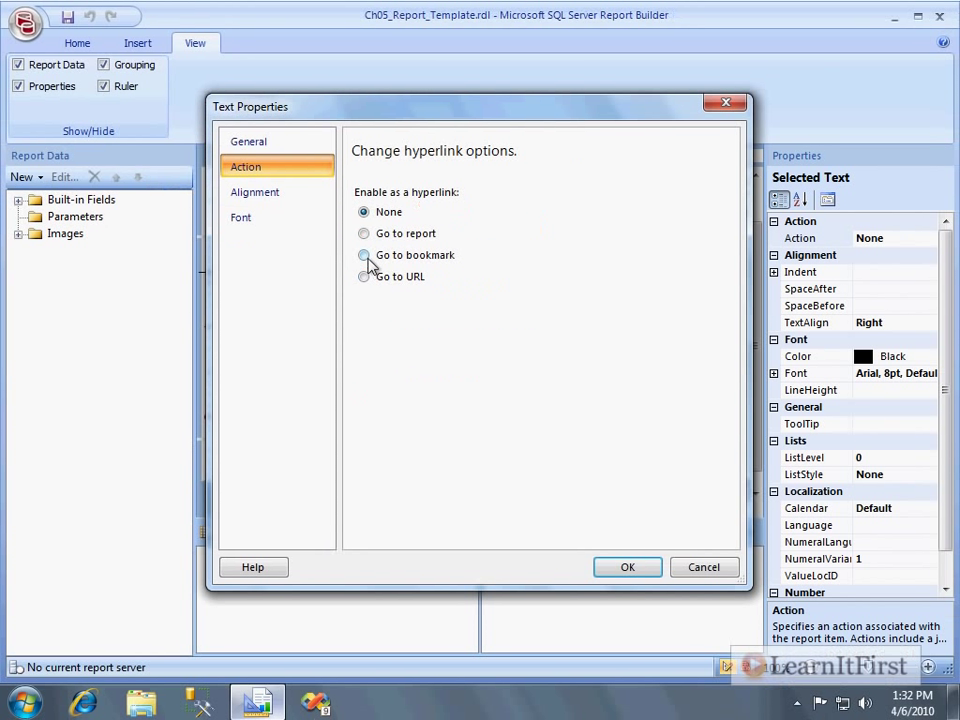
click(356, 374)
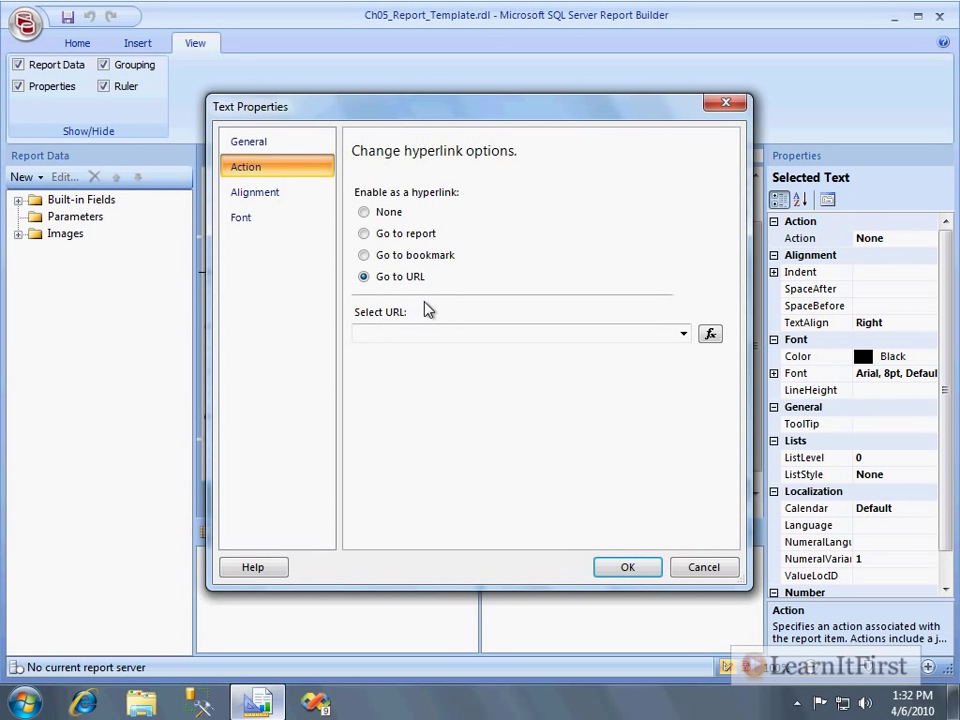
click(463, 489)
text(http://www)
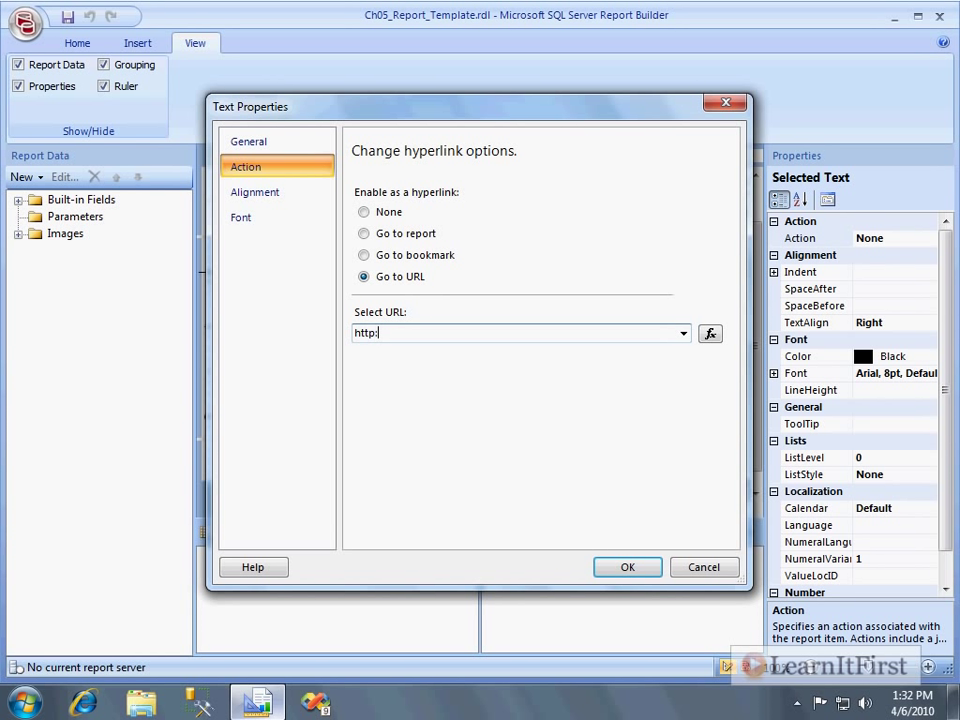
text(.learnitfirst.com/)
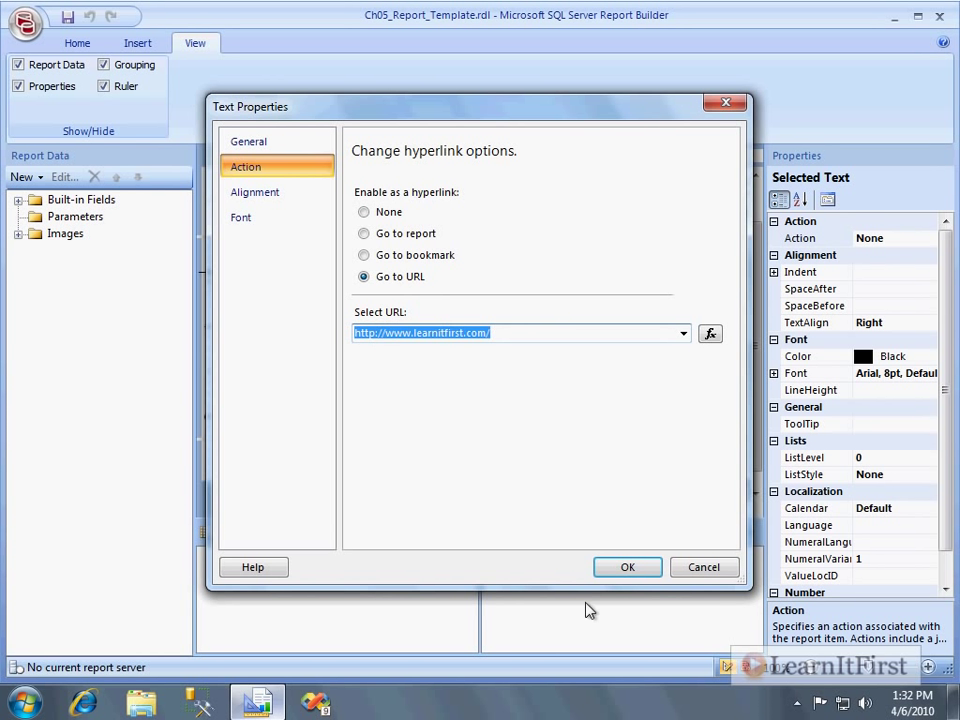
click(621, 568)
click(681, 326)
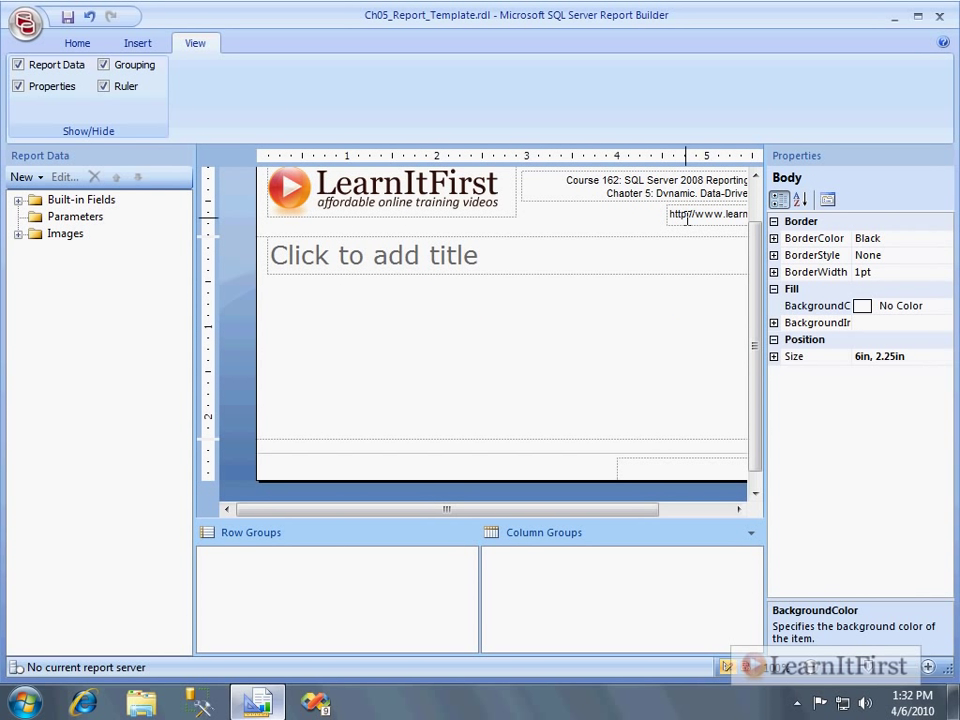
key(F5)
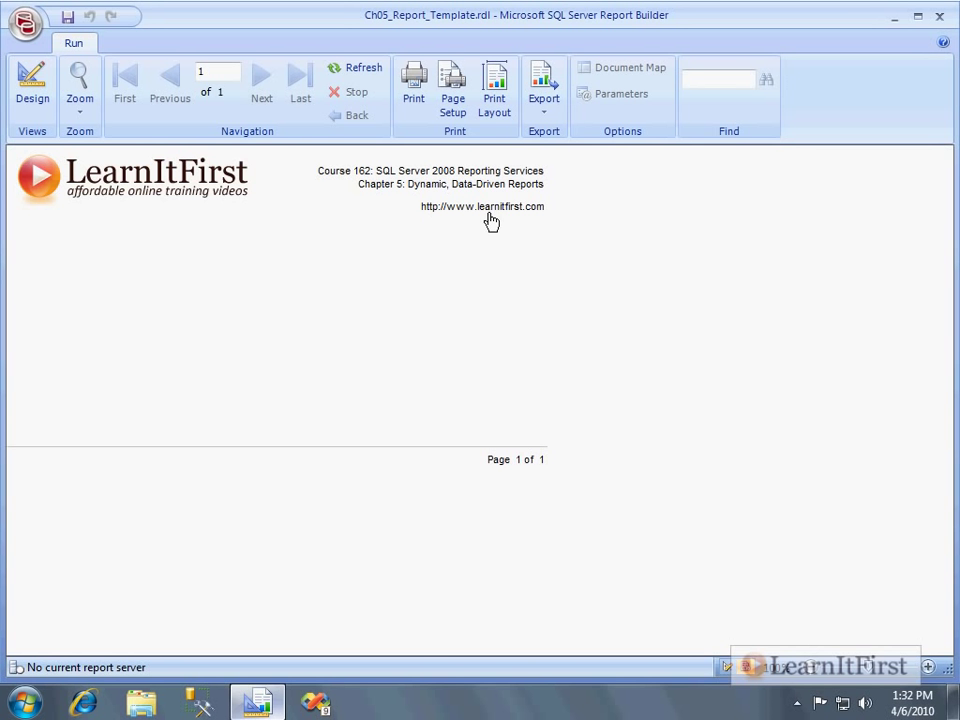
click(493, 209)
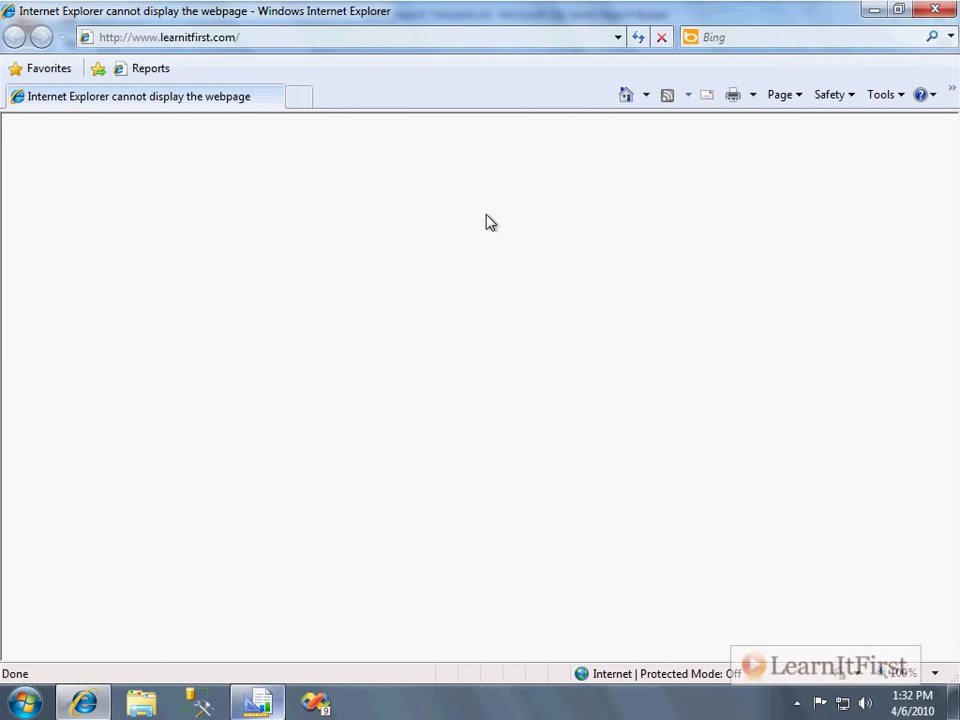
click(946, 12)
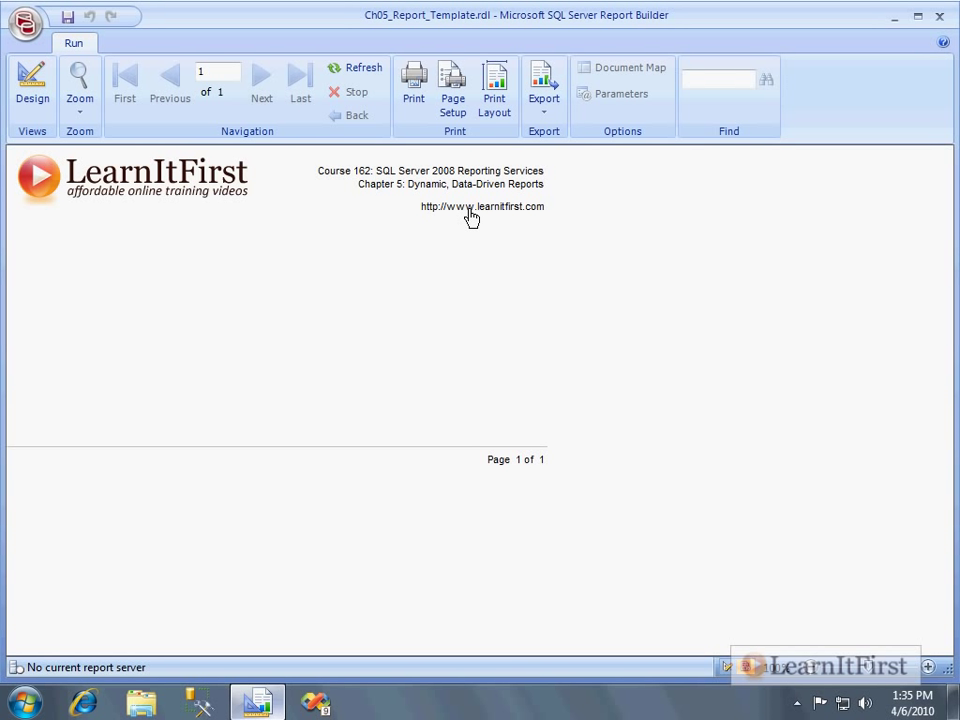
Step: Back in design, expand the URL text's Font properties and widen the Properties pane
click(32, 82)
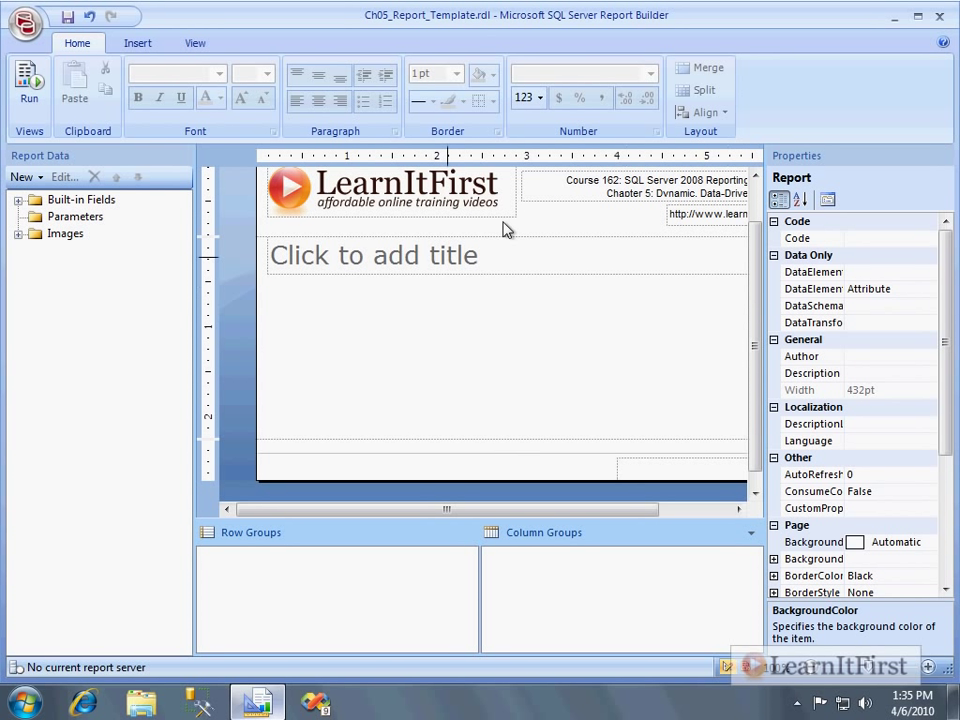
double_click(718, 214)
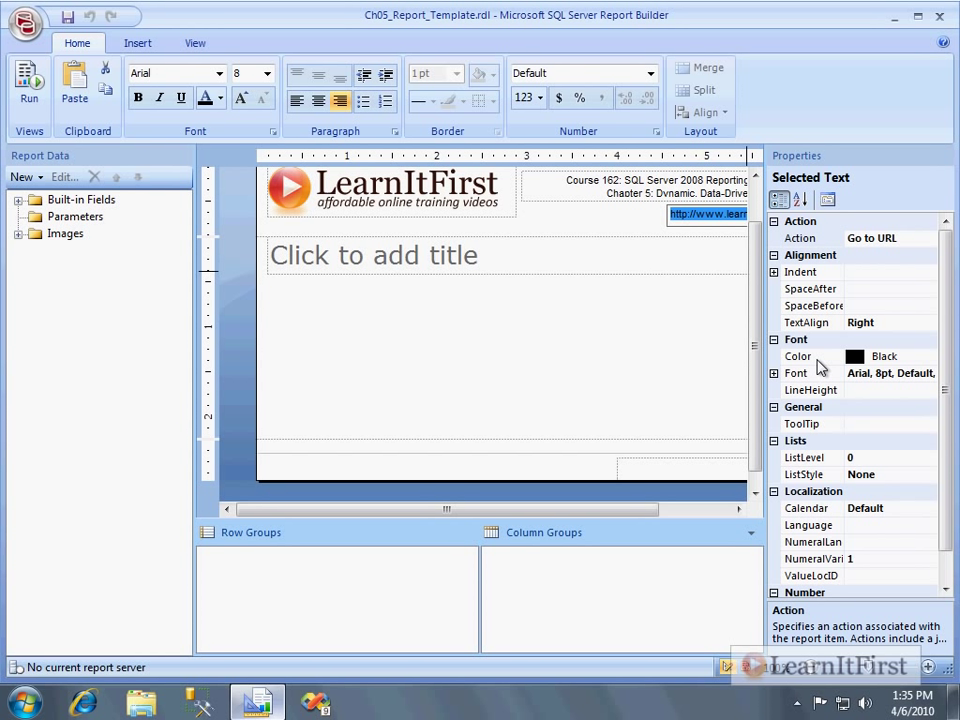
click(773, 373)
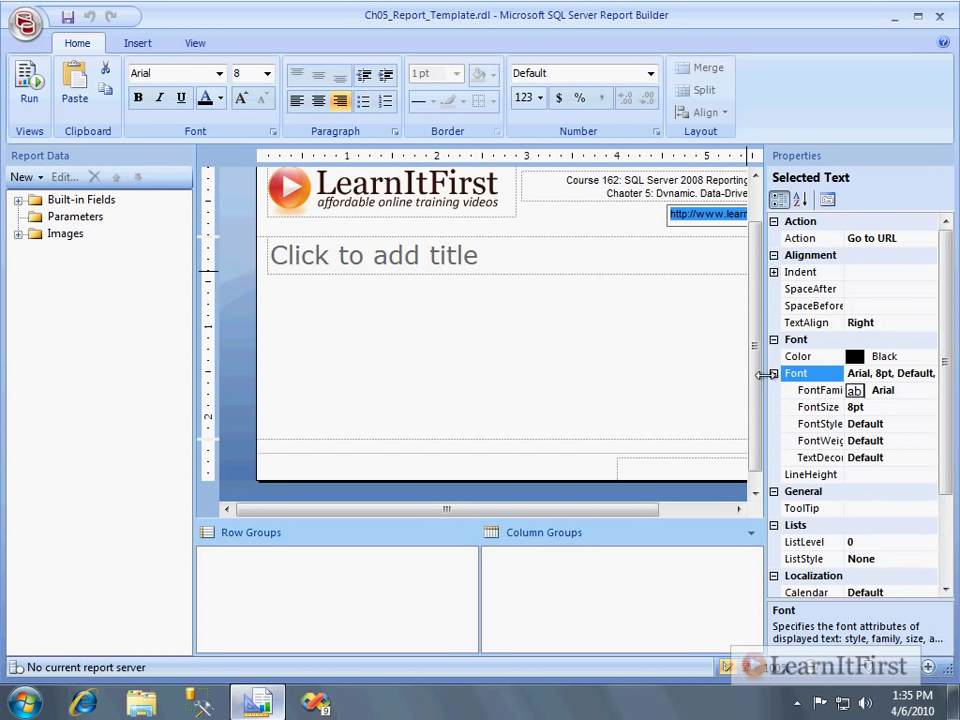
drag(766, 375, 584, 371)
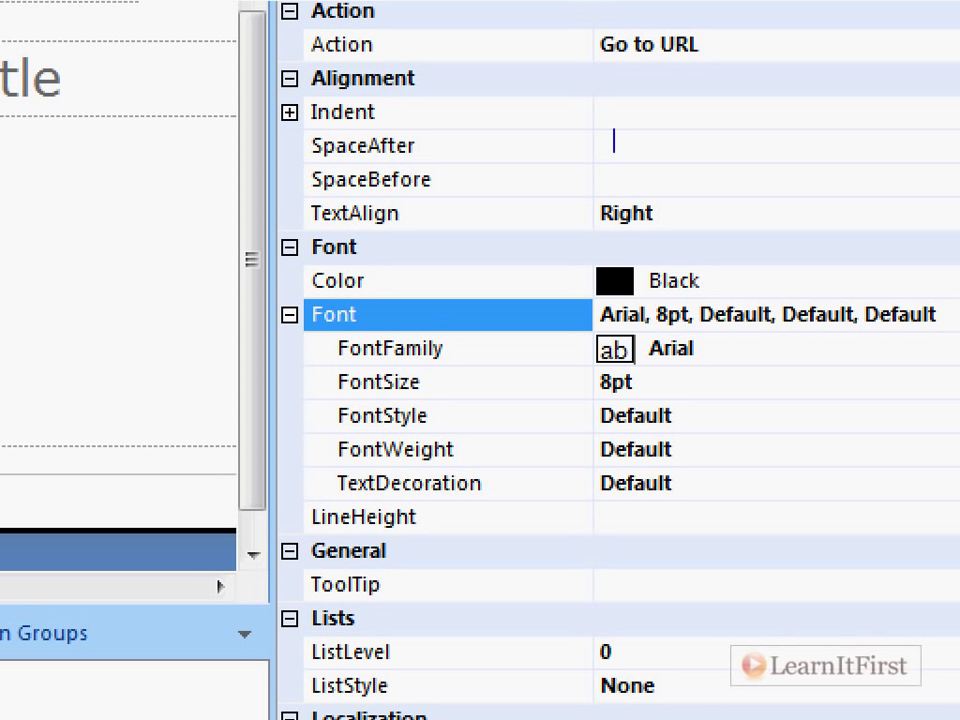
text(Usable!)
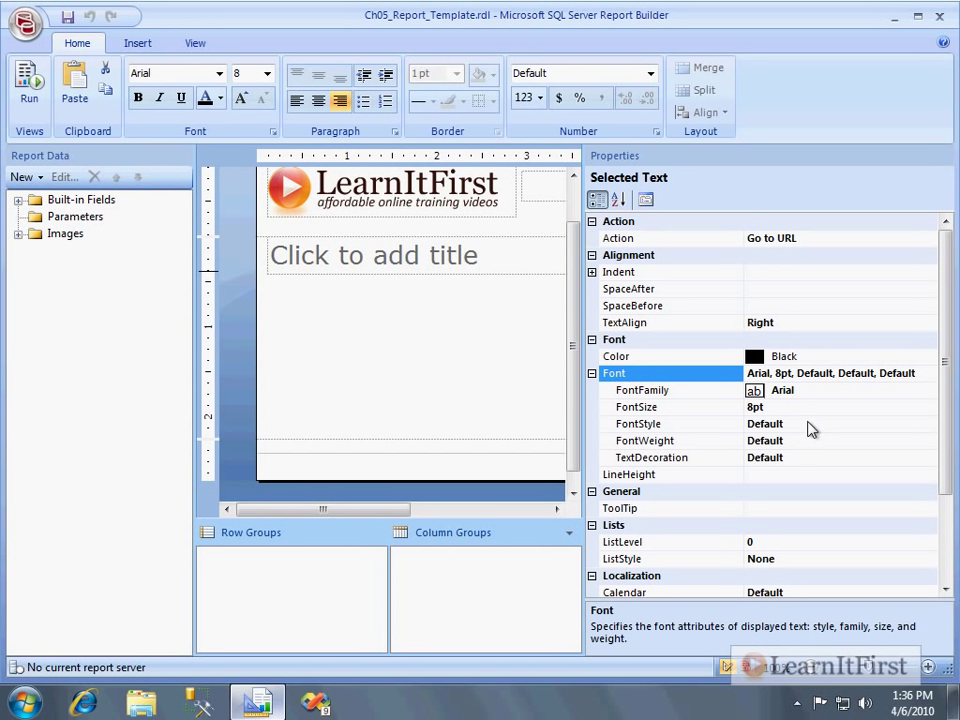
Step: Set the URL text's Color property to Blue
click(784, 358)
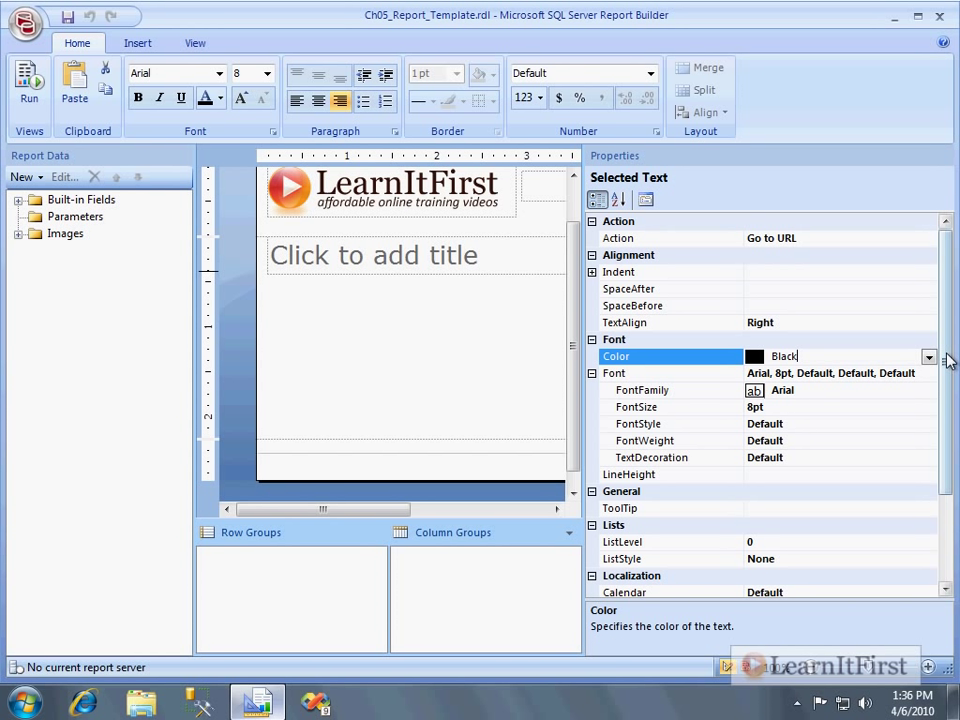
click(929, 358)
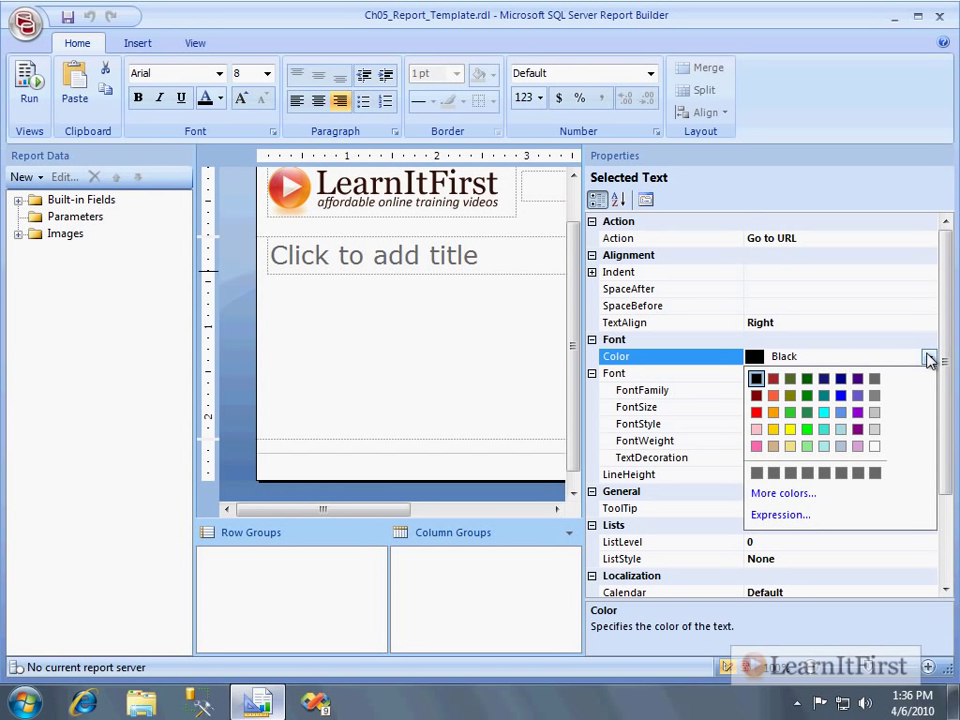
click(842, 398)
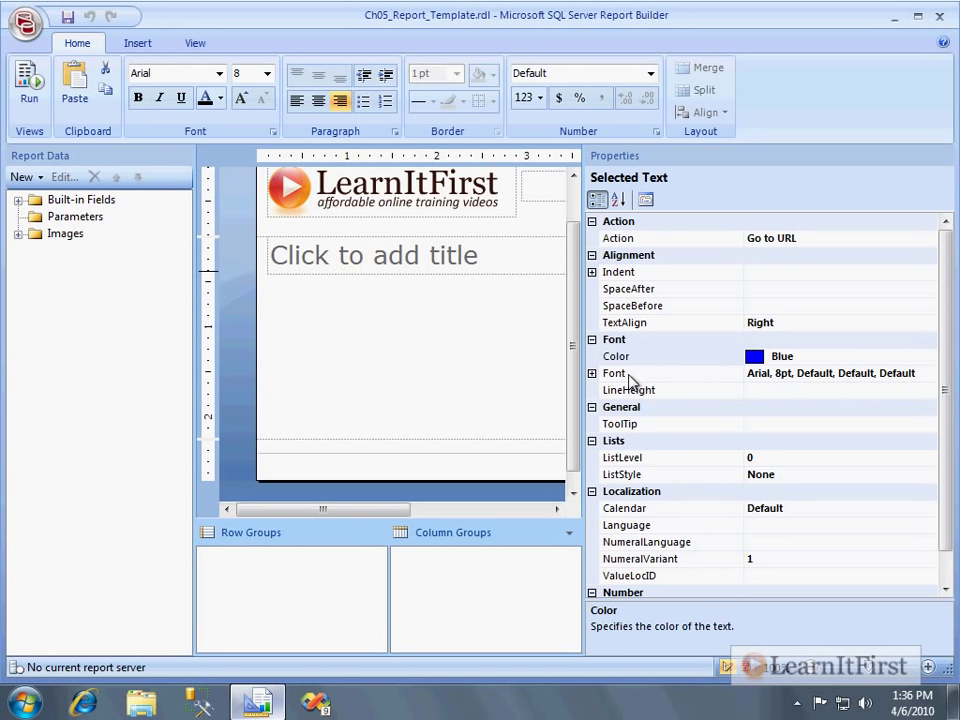
Step: Set the URL text's Font TextDecoration to Underline
click(591, 373)
click(829, 457)
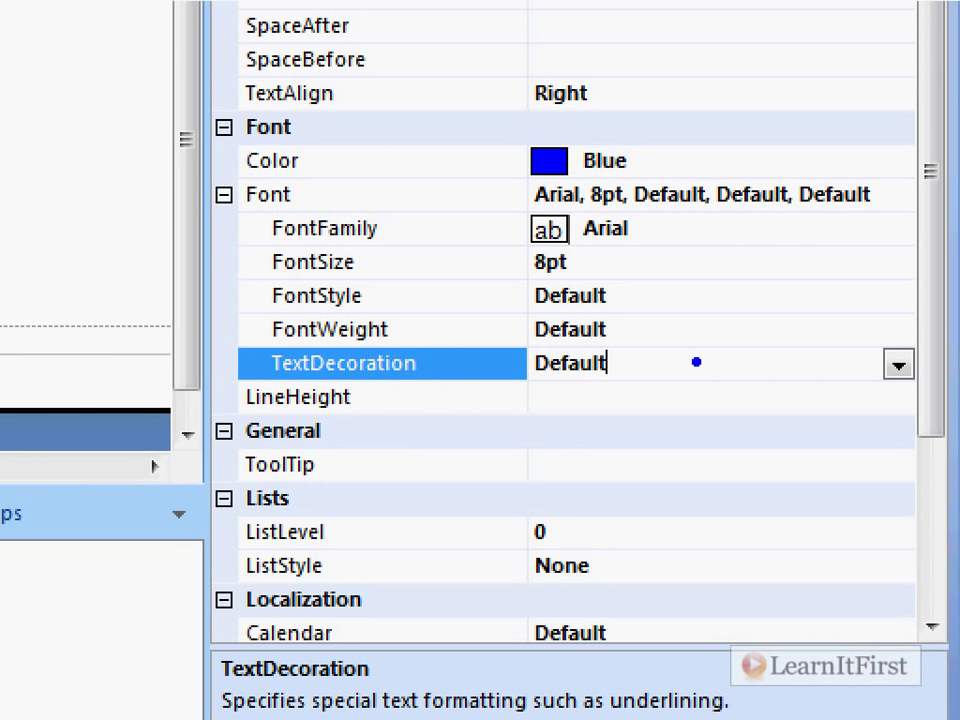
drag(430, 372, 450, 448)
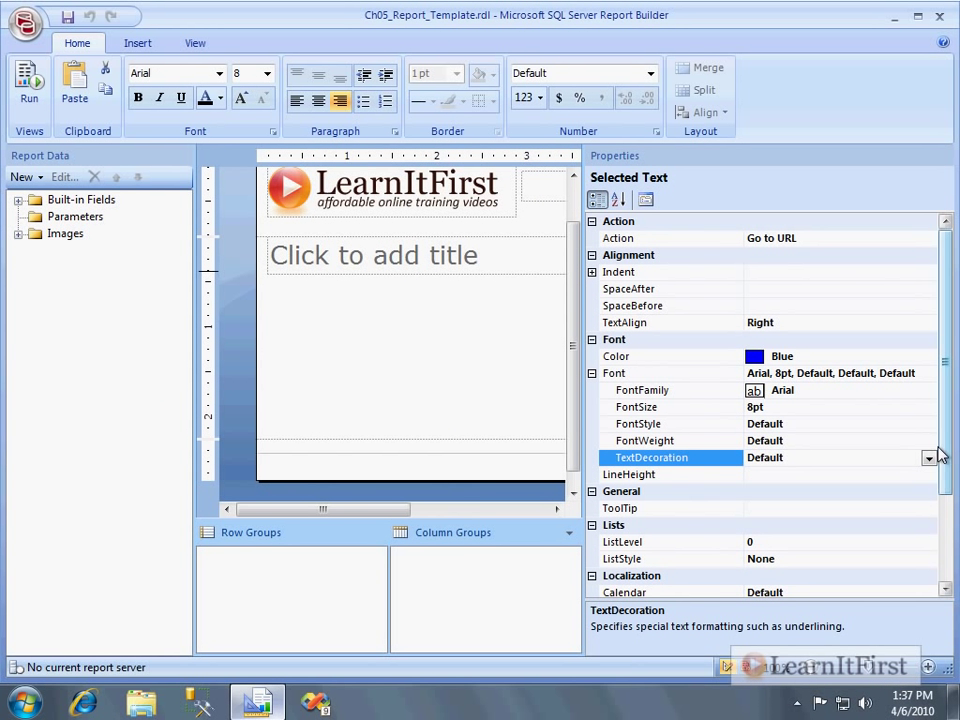
click(898, 366)
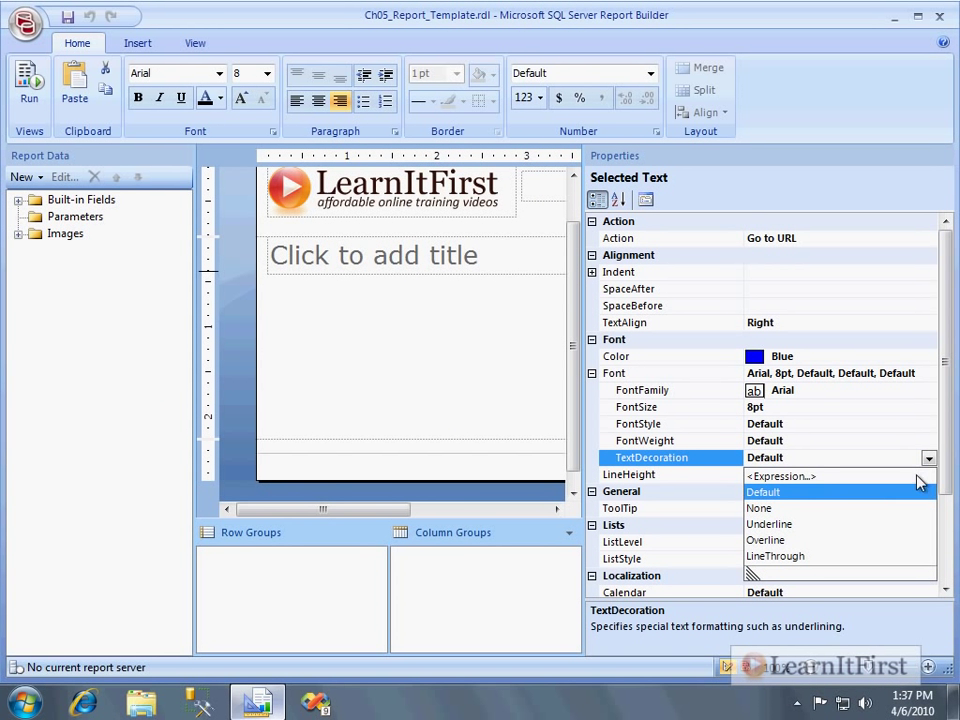
click(870, 524)
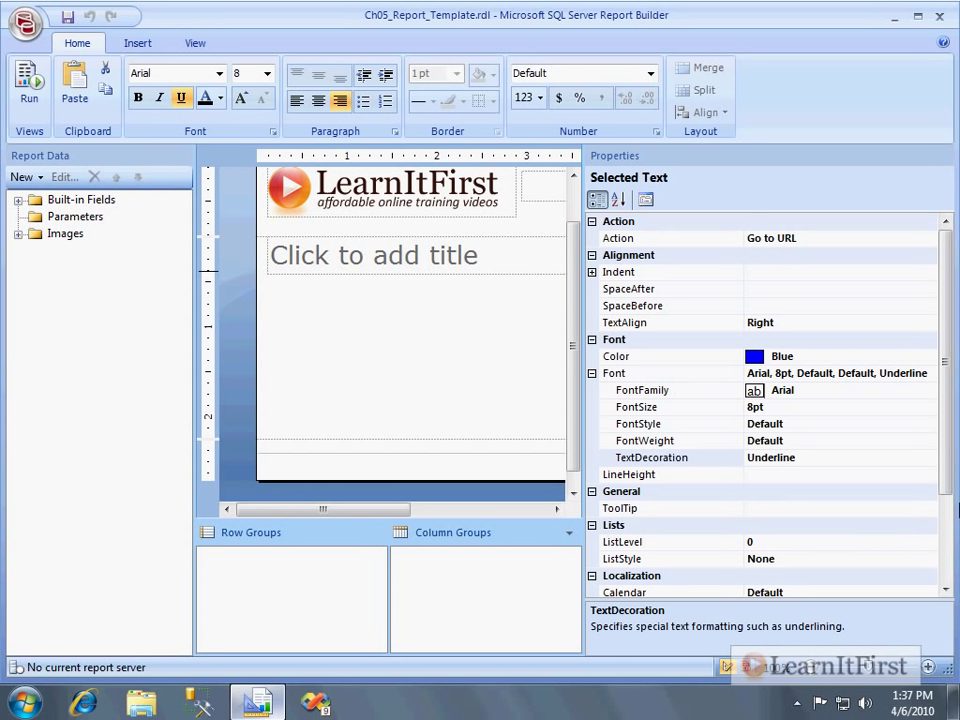
Step: Hide the Properties pane, preview the blue underlined link, and return to design
click(527, 399)
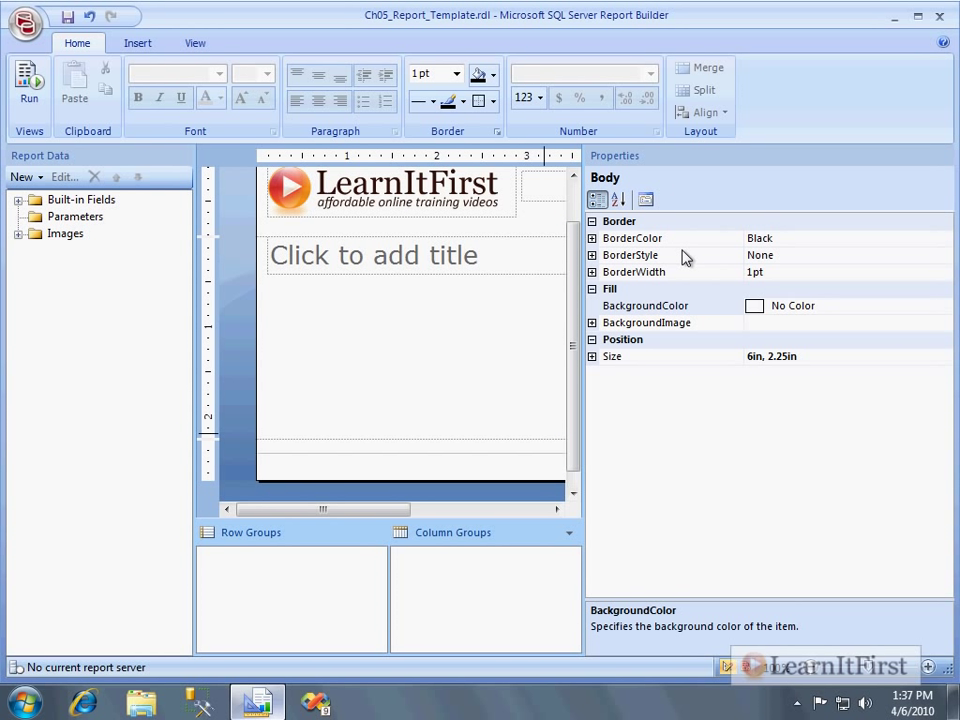
scroll(140, 60, down, 2)
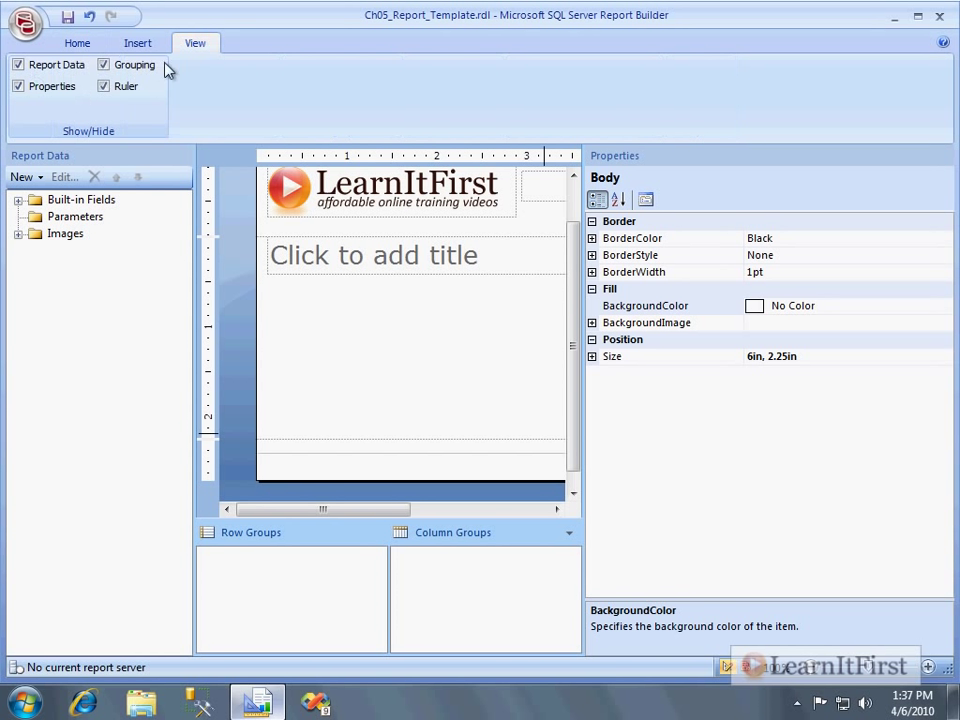
click(52, 86)
key(F5)
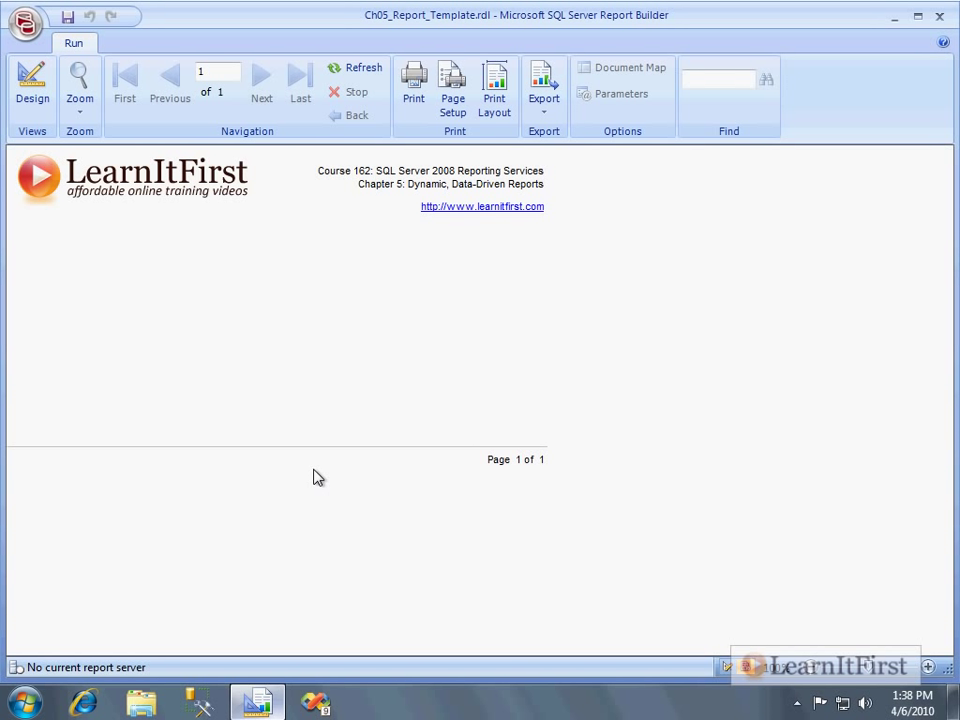
click(34, 92)
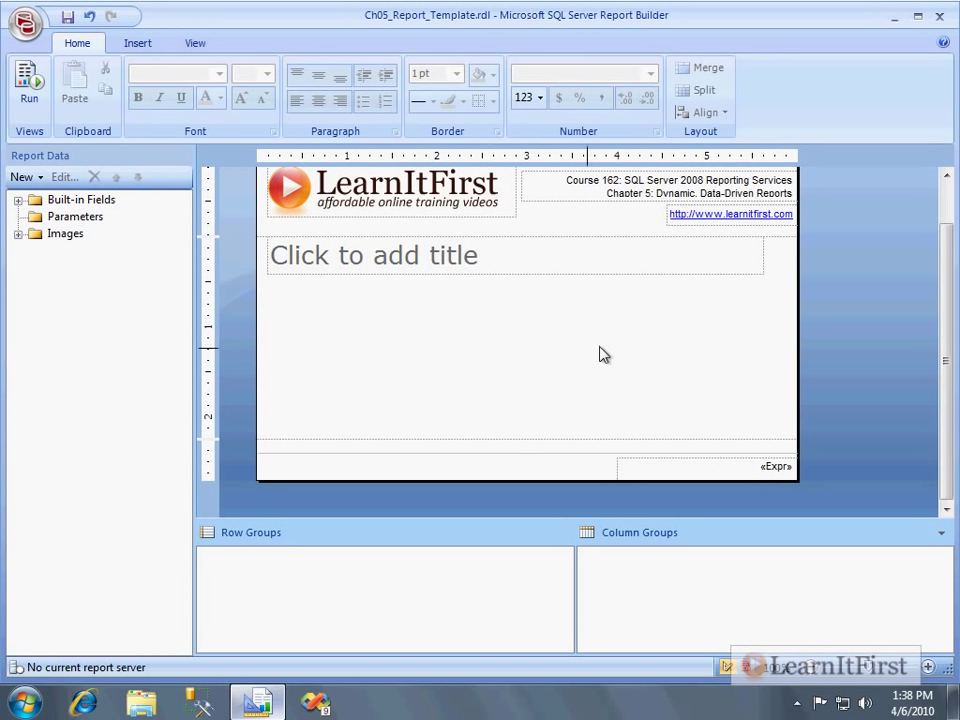
Step: Reselect the URL text box, restore the Properties pane, and display its Go to URL settings
click(690, 226)
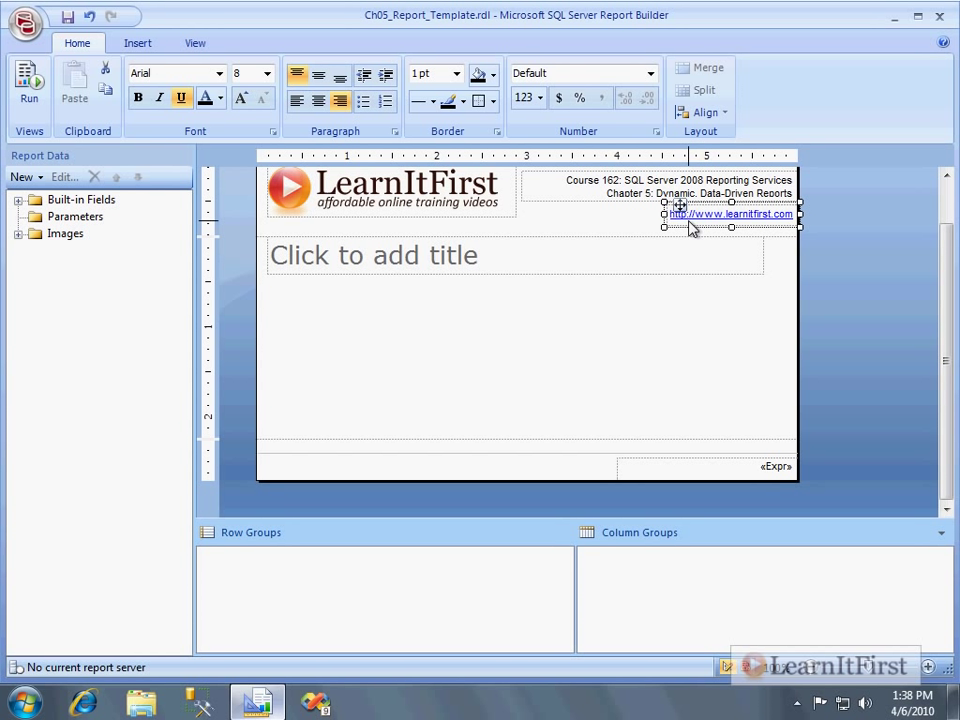
double_click(690, 223)
click(677, 238)
click(672, 231)
scroll(140, 40, down, 2)
click(18, 86)
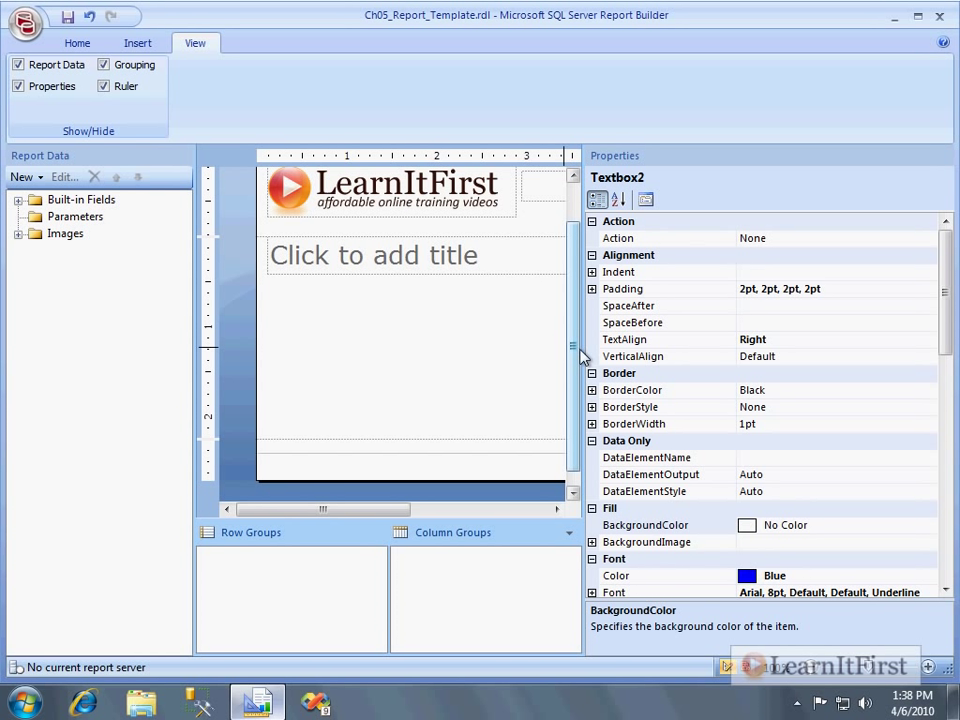
drag(581, 348, 731, 348)
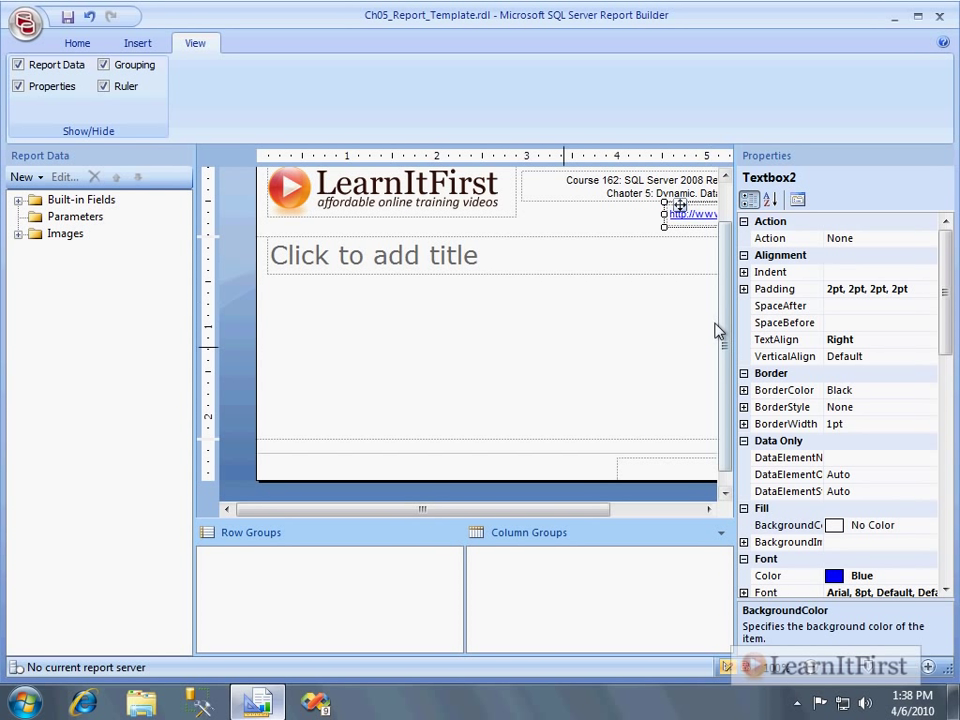
double_click(694, 217)
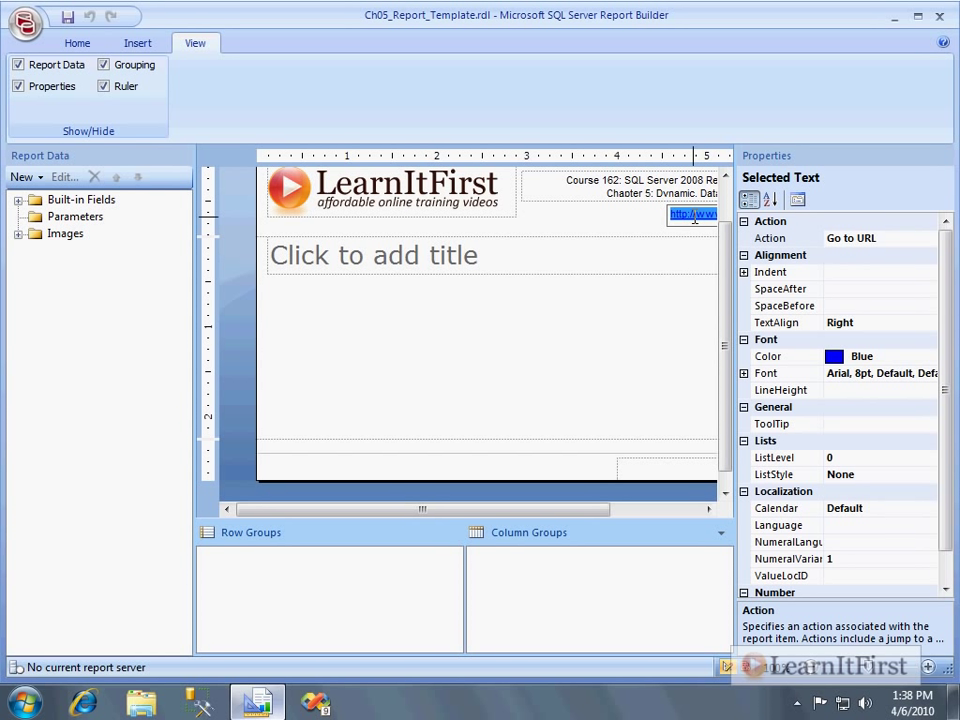